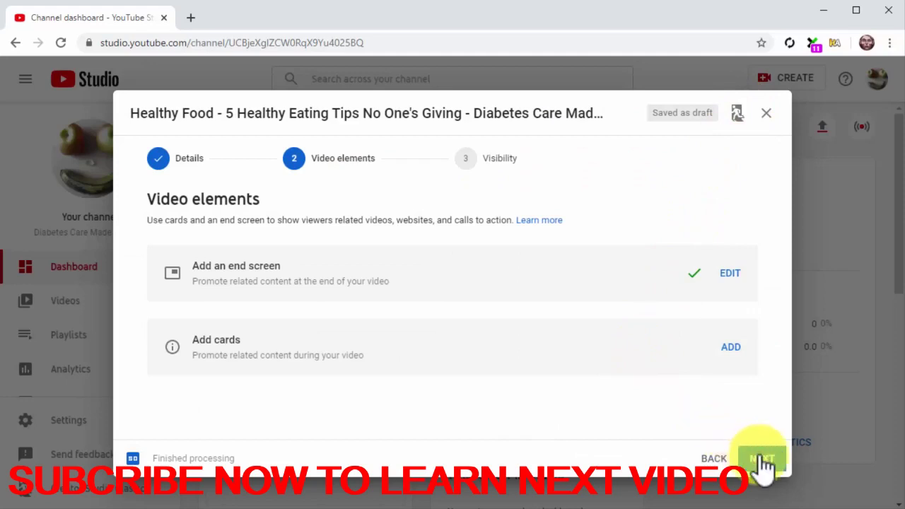
- Set the "Healthy Food - 5 Healthy Eating Tips" video's visibility to Public, publish it and copy its video link
{"action": "left_click", "coordinate": [762, 460]}
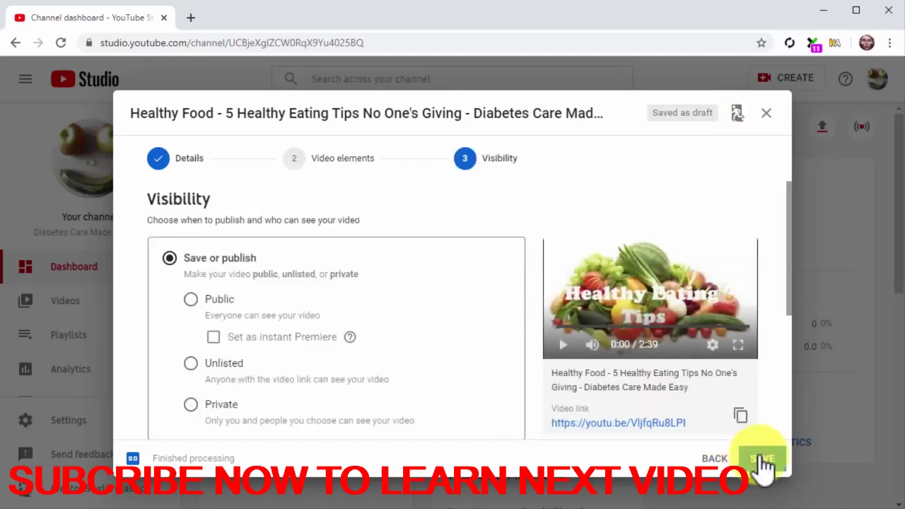
{"action": "left_click", "coordinate": [188, 304]}
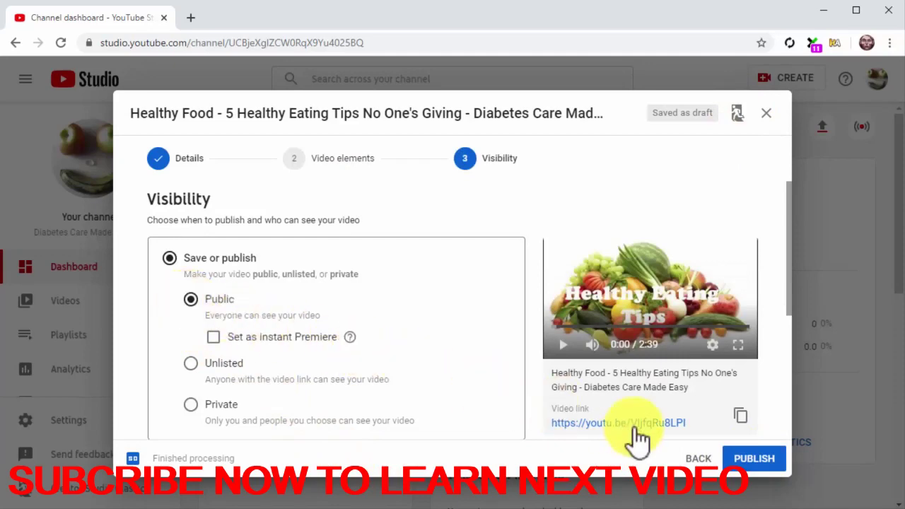
{"action": "left_click", "coordinate": [749, 463]}
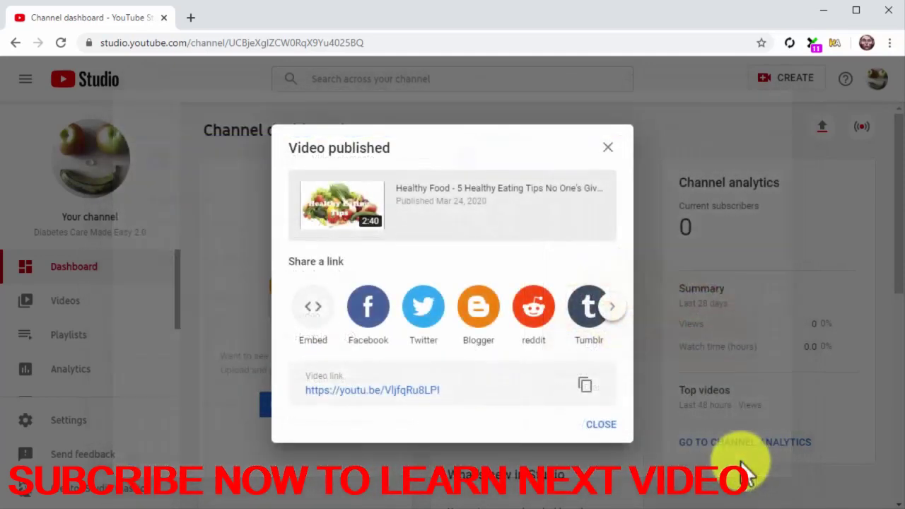
{"action": "left_click", "coordinate": [585, 388]}
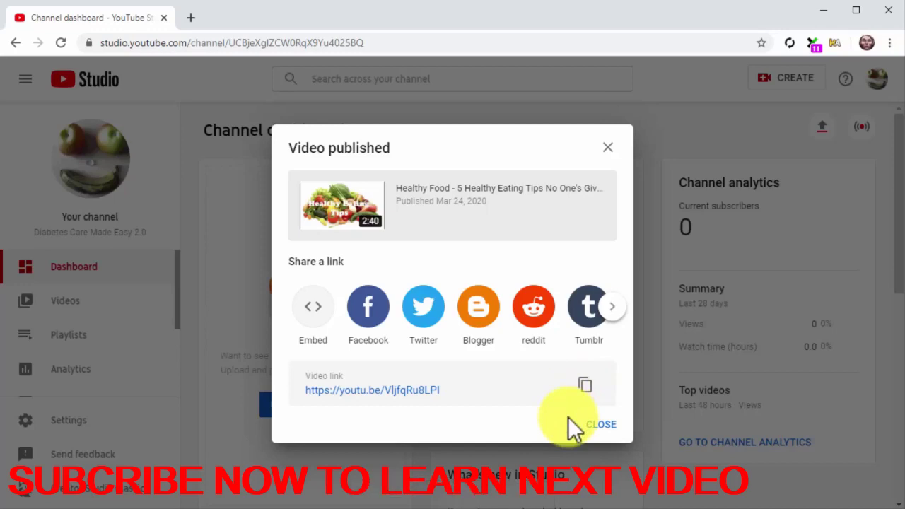
{"action": "key", "text": "F10"}
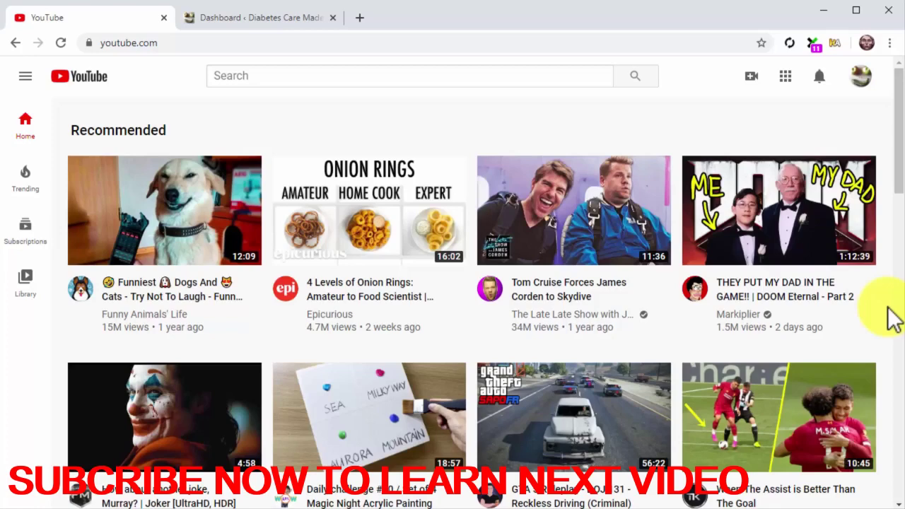
- Open the channel's video list in YouTube Studio and get the shareable link of the Healthy Food video
{"action": "left_click", "coordinate": [860, 76]}
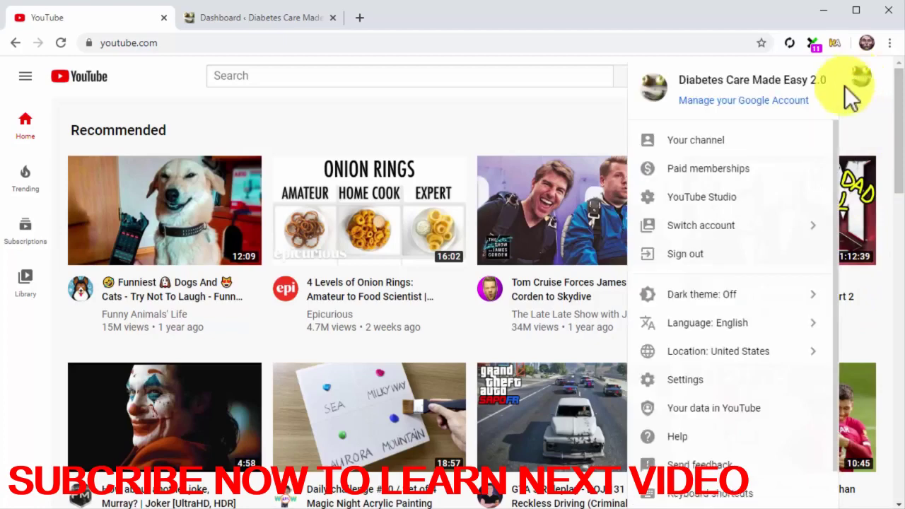
{"action": "left_click", "coordinate": [721, 197]}
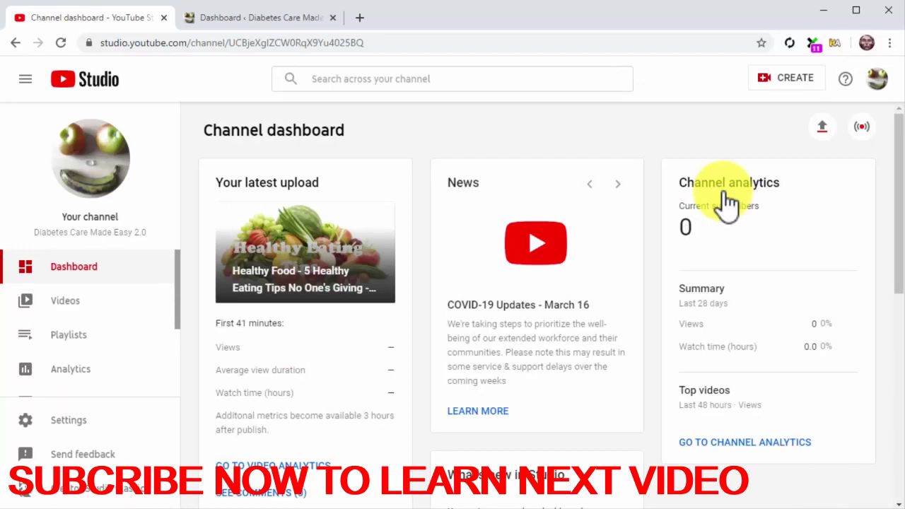
{"action": "left_click", "coordinate": [153, 305]}
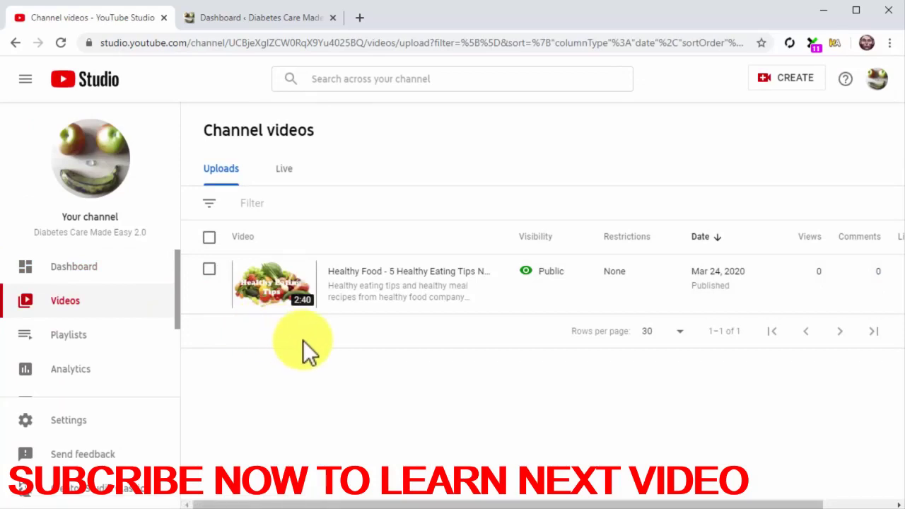
{"action": "mouse_move", "coordinate": [490, 301]}
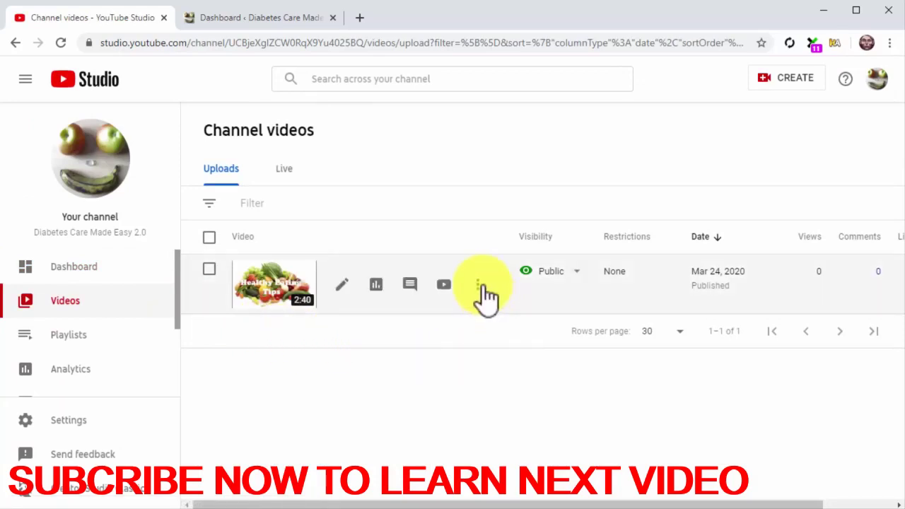
{"action": "left_click", "coordinate": [480, 285]}
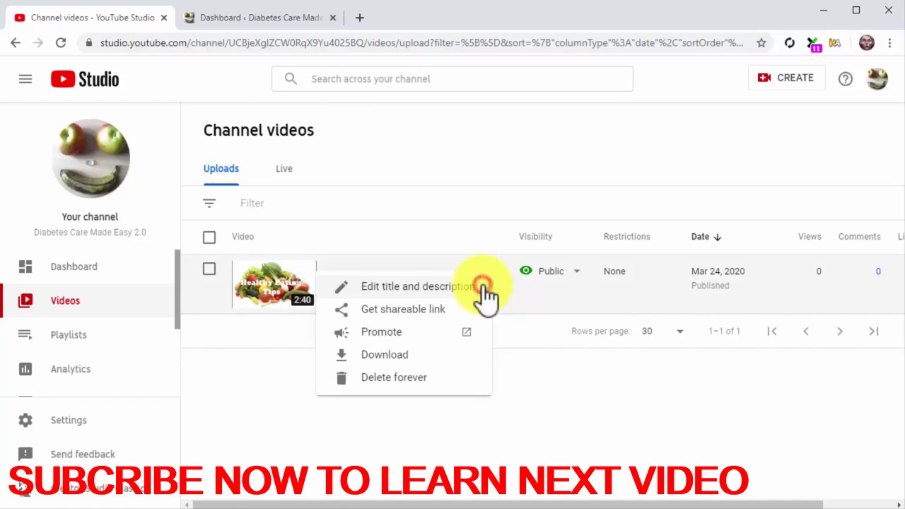
{"action": "left_click", "coordinate": [438, 311]}
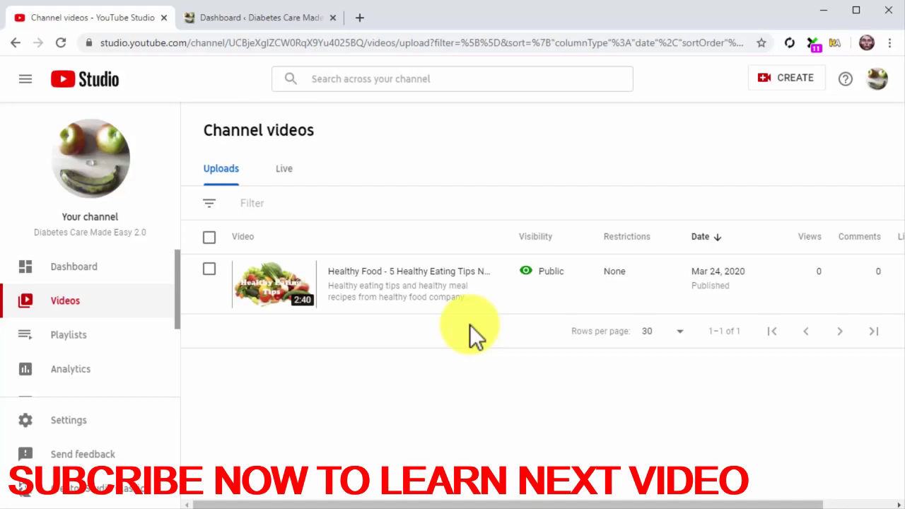
- Switch to the WordPress dashboard and create a new post titled "Healthy Food - 5 Healthy Eating Tips No One's Giving"
{"action": "left_click", "coordinate": [301, 23]}
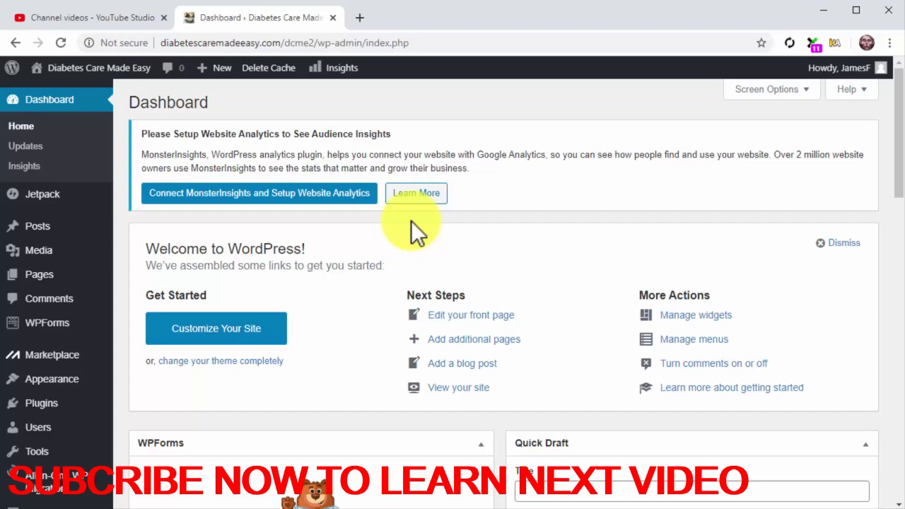
{"action": "mouse_move", "coordinate": [85, 220]}
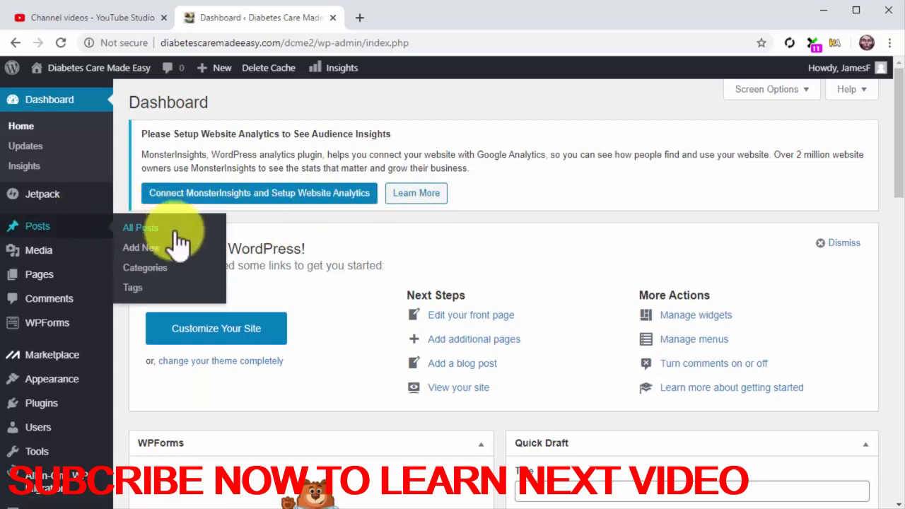
{"action": "left_click", "coordinate": [142, 248]}
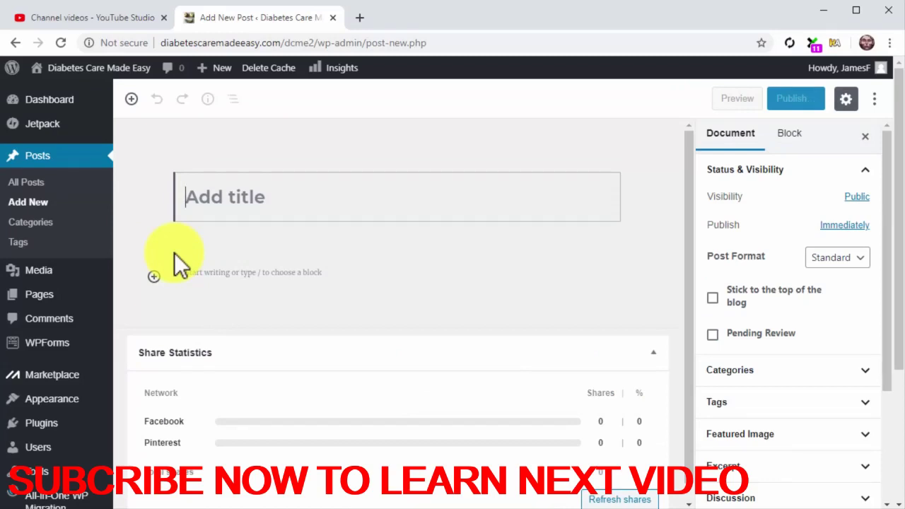
{"action": "type", "text": "H"}
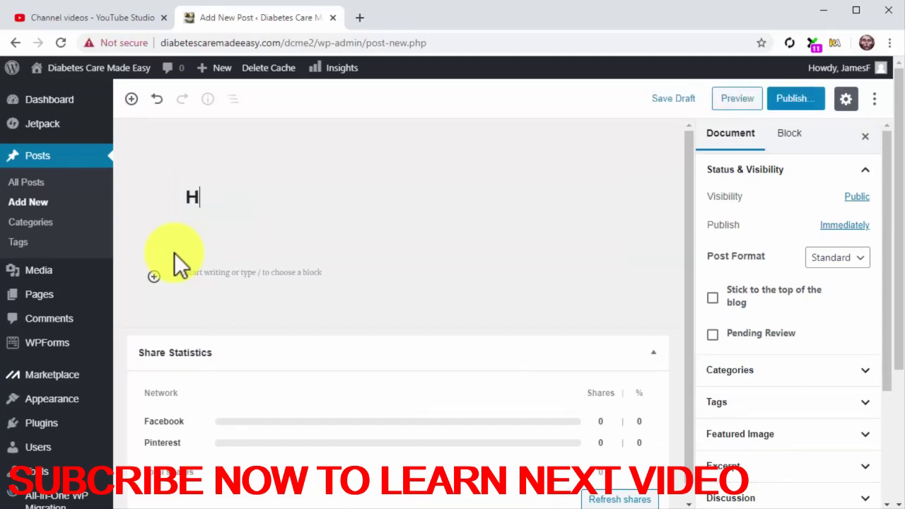
{"action": "type", "text": "ealthy"}
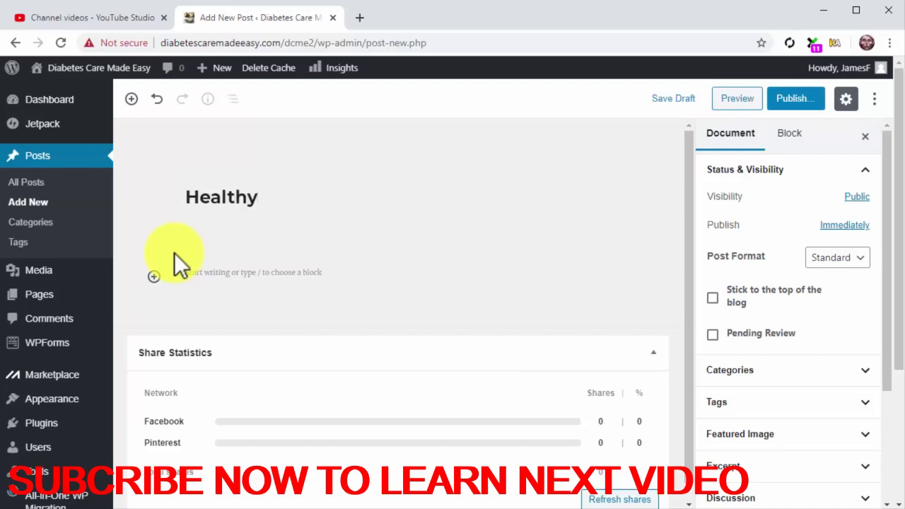
{"action": "type", "text": " Food - "}
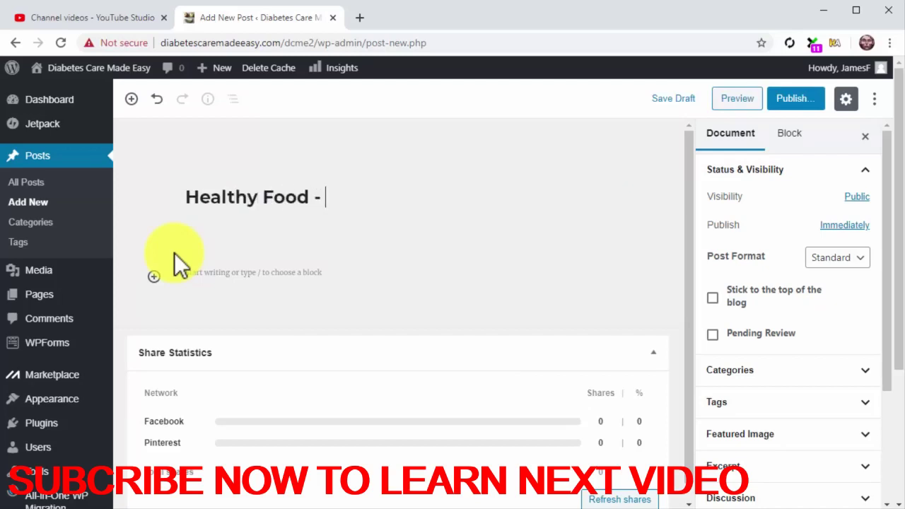
{"action": "type", "text": "5 Healthy Eating "}
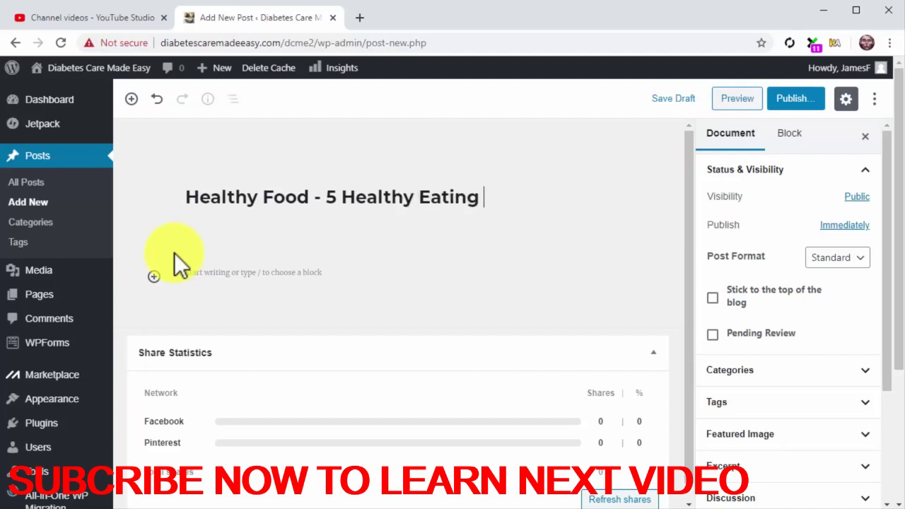
{"action": "type", "text": "Tips No One's Giving"}
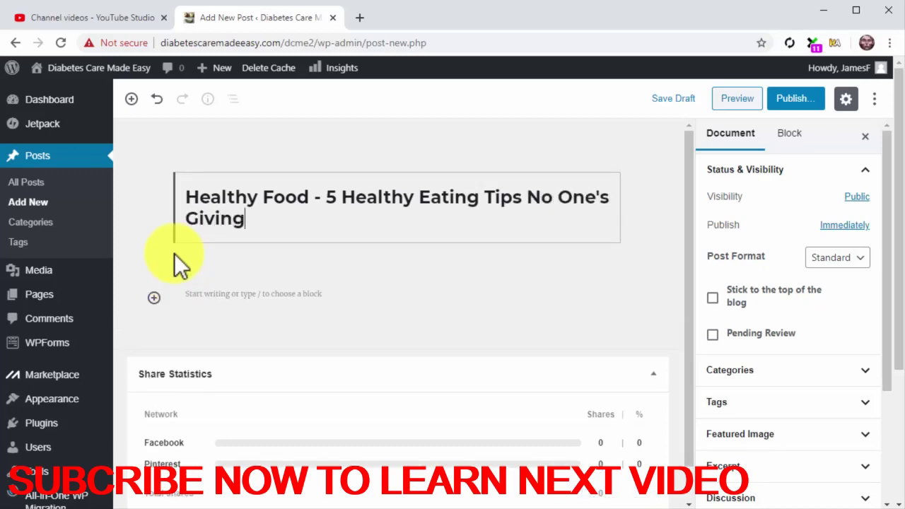
- Paste the prepared healthy diet article into the post body and set its font size to 14
{"action": "left_click", "coordinate": [212, 297]}
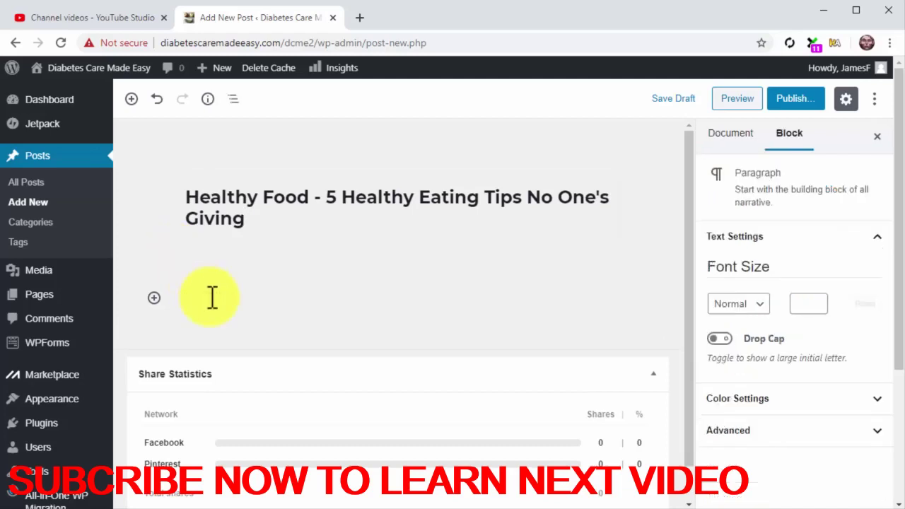
{"action": "key", "text": "ctrl+v"}
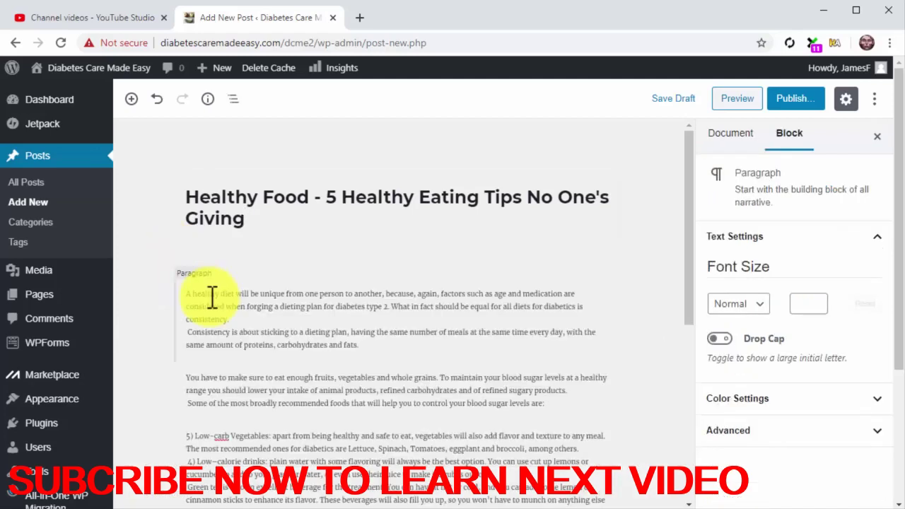
{"action": "left_click", "coordinate": [373, 344]}
{"action": "left_click", "coordinate": [809, 306]}
{"action": "type", "text": "14"}
- Add a closing paragraph "We go into a more in-depth explanation in the video down below, so you should definitely check it out!" in size 14
{"action": "left_click", "coordinate": [582, 343]}
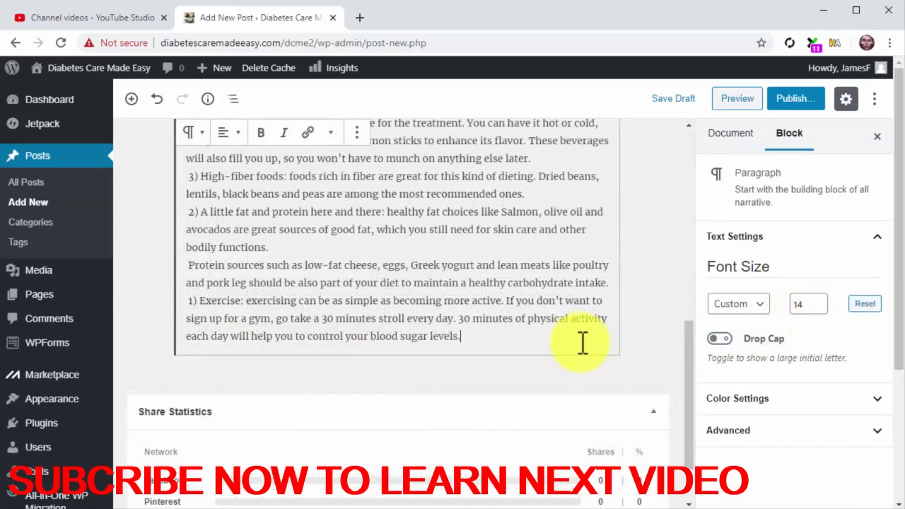
{"action": "key", "text": "Return"}
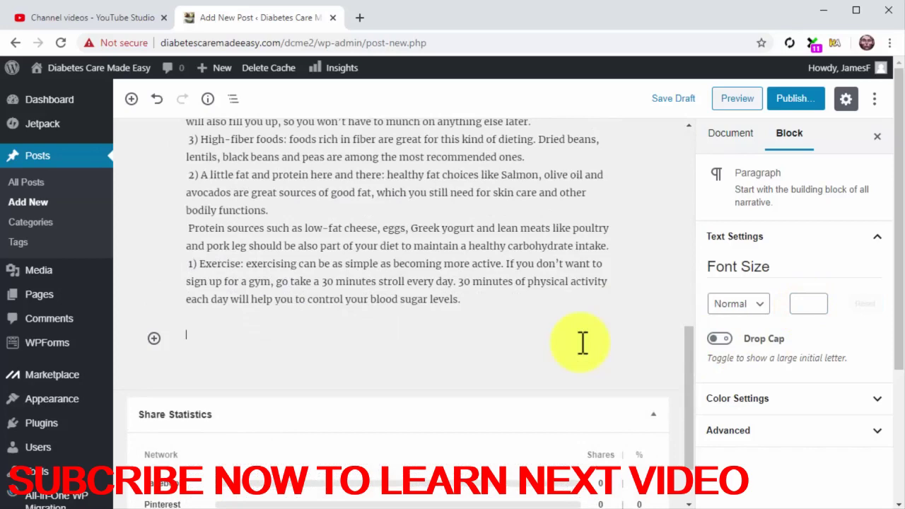
{"action": "type", "text": "We"}
{"action": "type", "text": "i"}
{"action": "key", "text": "ctrl+v"}
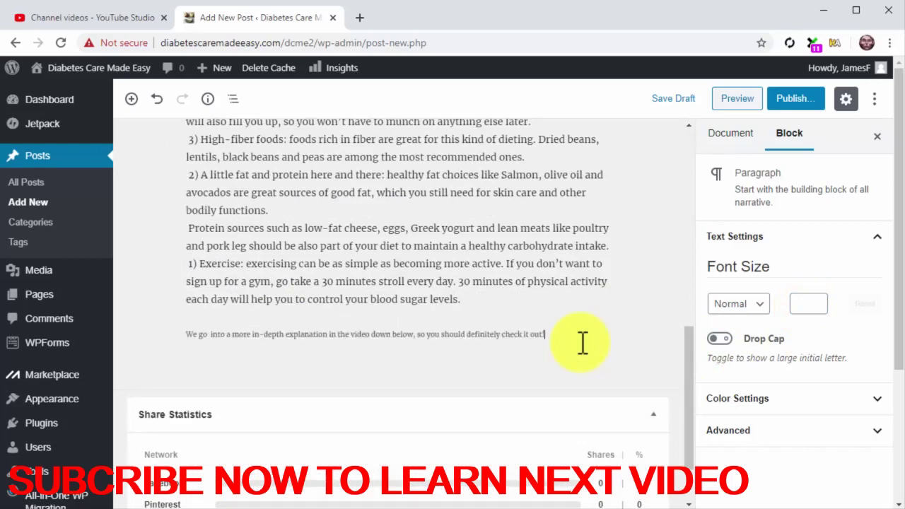
{"action": "left_click", "coordinate": [795, 307]}
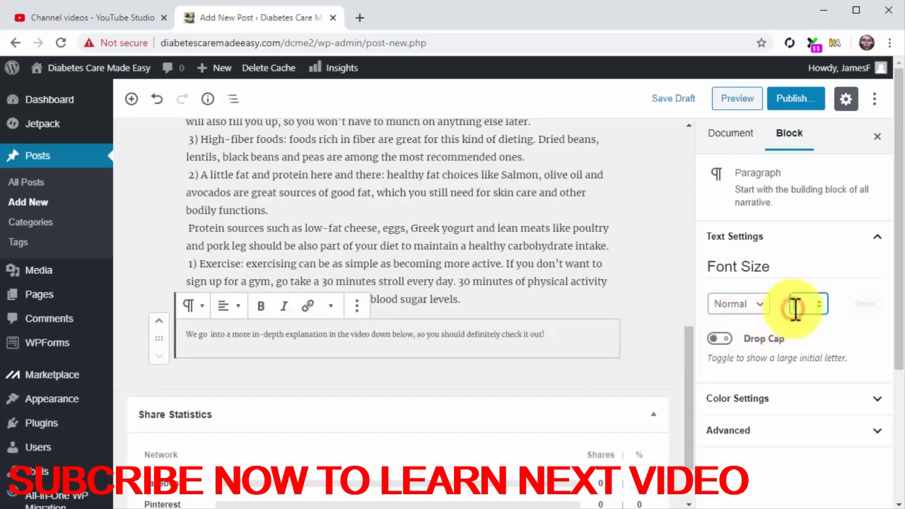
{"action": "type", "text": "14"}
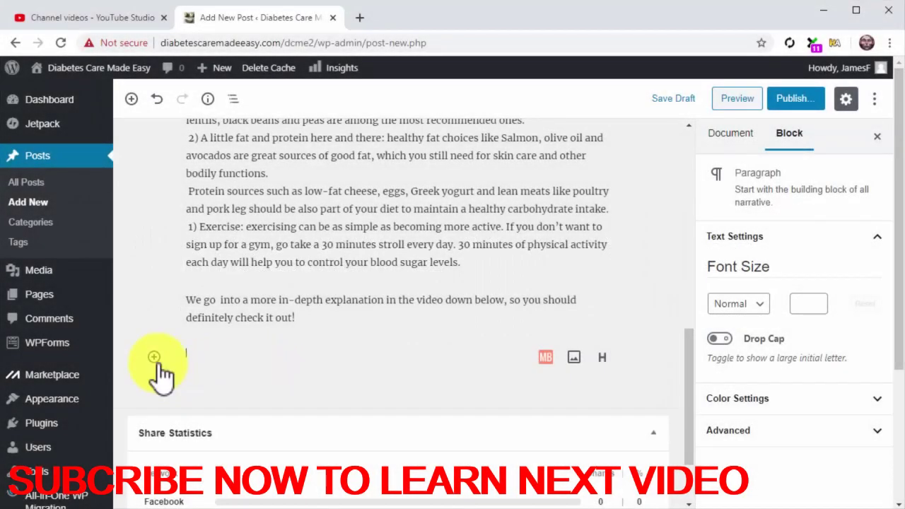
- Insert a YouTube embed block below the closing paragraph and embed the Healthy Food video from its copied link
{"action": "left_click", "coordinate": [157, 359]}
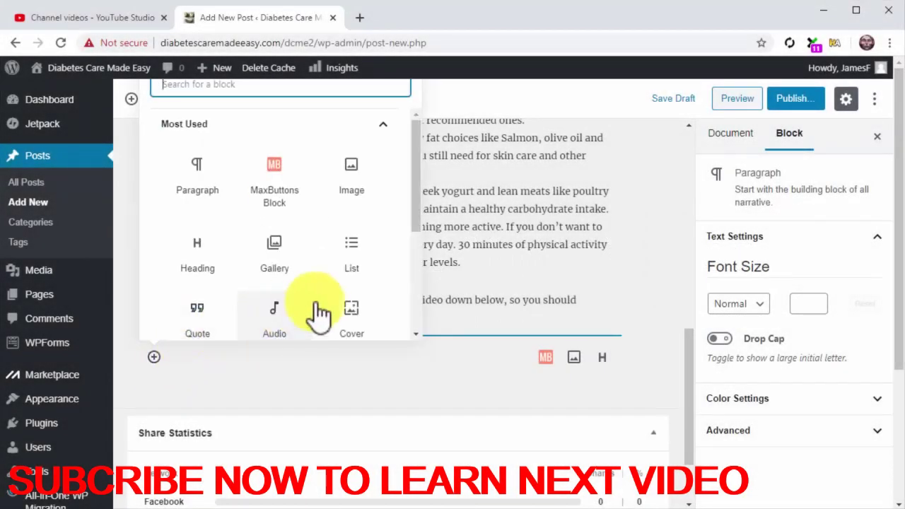
{"action": "scroll", "coordinate": [385, 286], "scroll_direction": "down", "scroll_amount": 3}
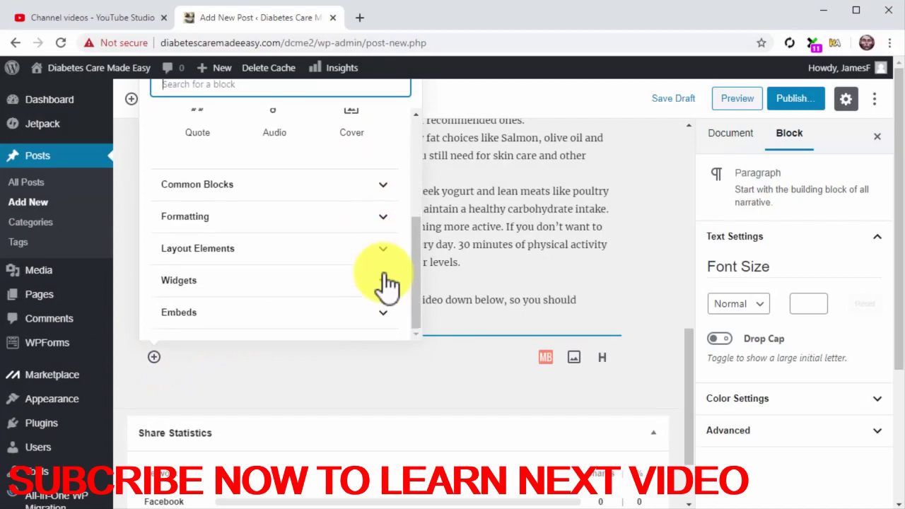
{"action": "left_click", "coordinate": [364, 317]}
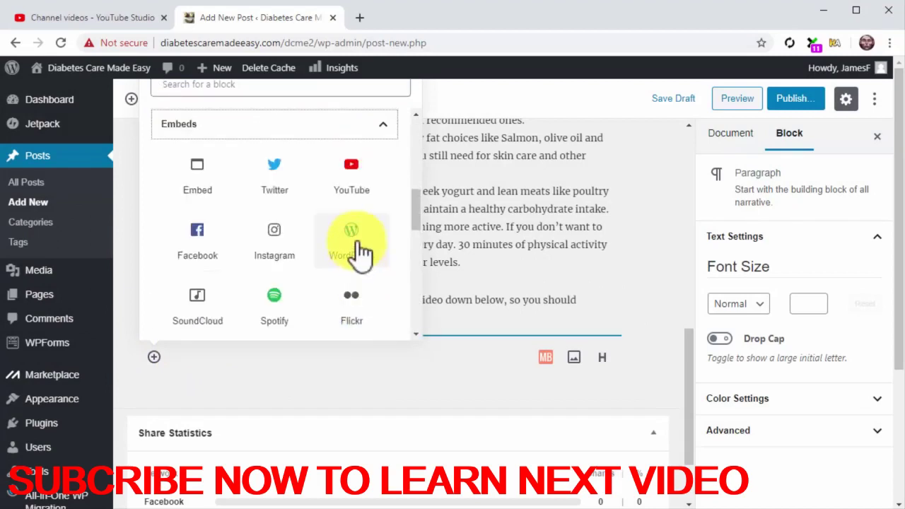
{"action": "left_click", "coordinate": [353, 200]}
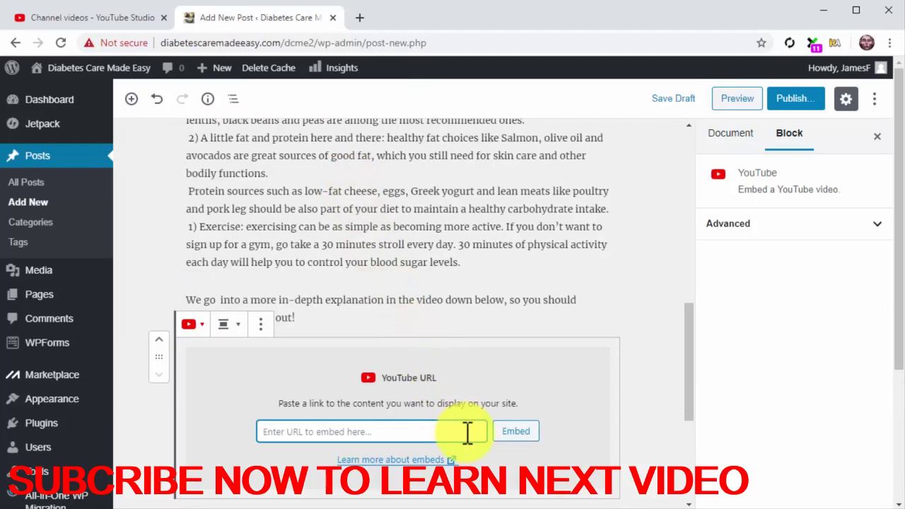
{"action": "key", "text": "ctrl+v"}
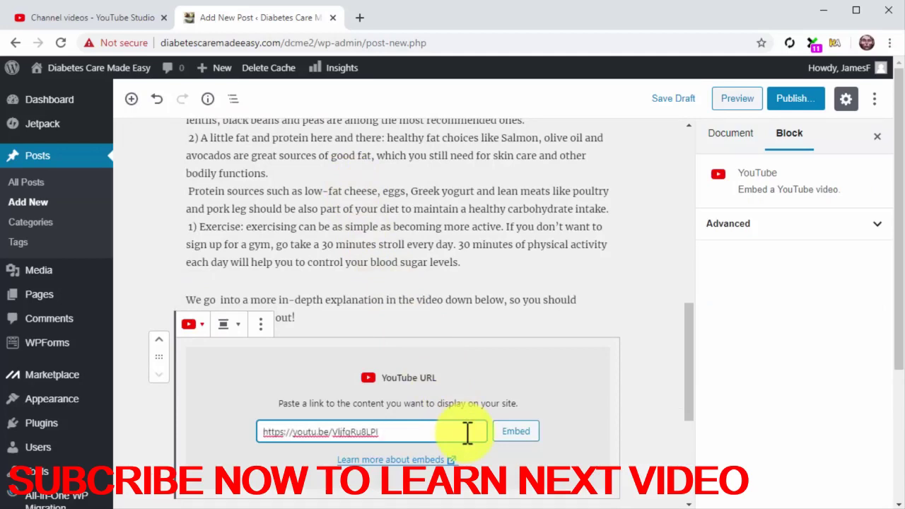
{"action": "left_click", "coordinate": [506, 432]}
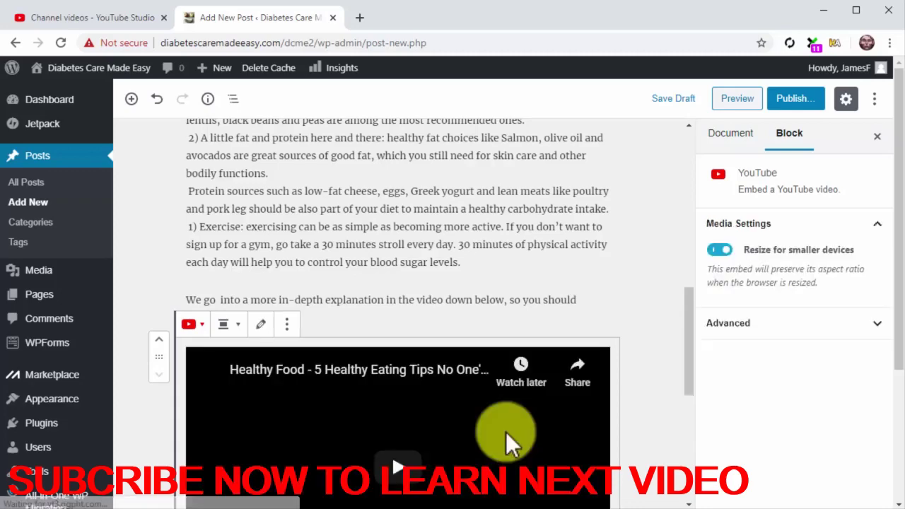
- Add the caption "Watch on YouTube" beneath the embedded video
{"action": "scroll", "coordinate": [644, 434], "scroll_direction": "down", "scroll_amount": 2}
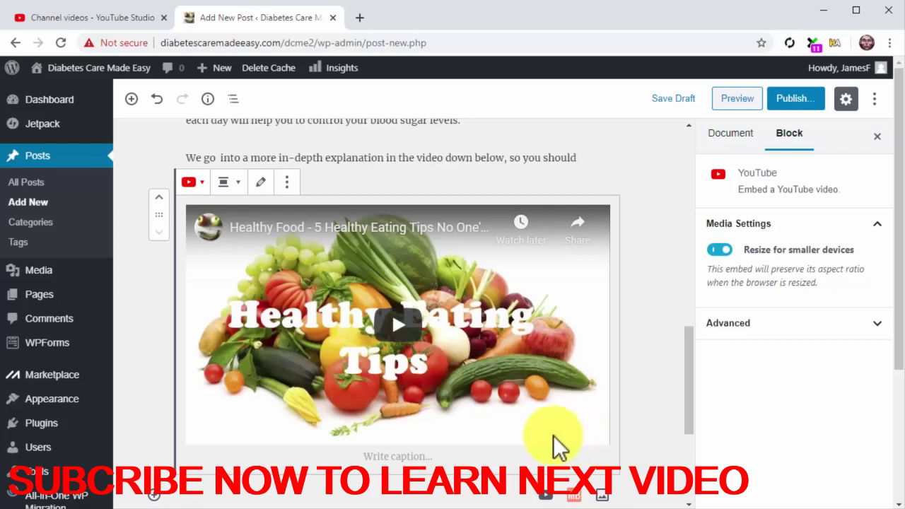
{"action": "left_click", "coordinate": [459, 455]}
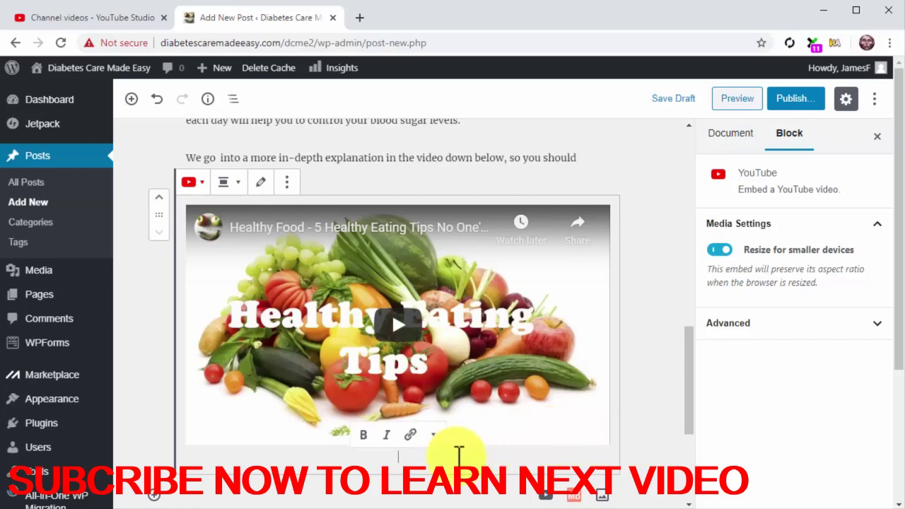
{"action": "type", "text": "Watch on YouTube"}
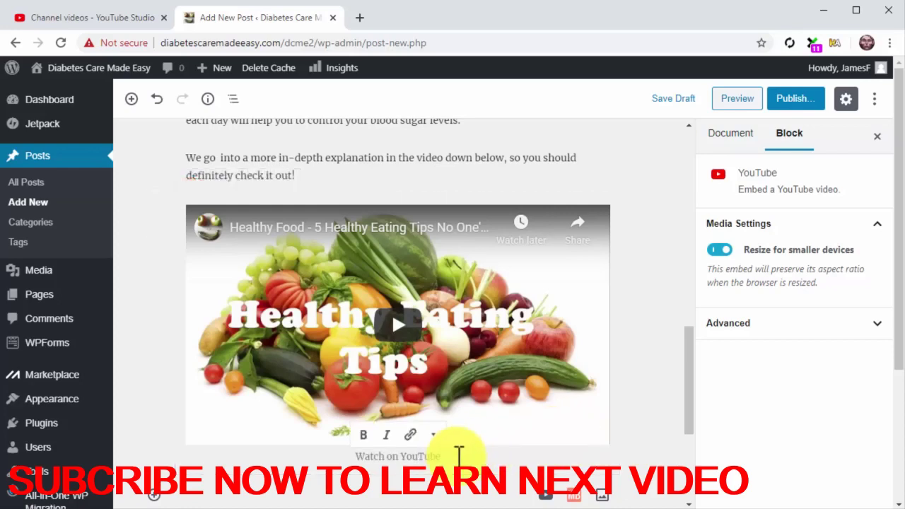
- Link the "Watch on YouTube" caption to the copied Healthy Food video URL
{"action": "left_click_drag", "start_coordinate": [457, 453], "coordinate": [367, 456]}
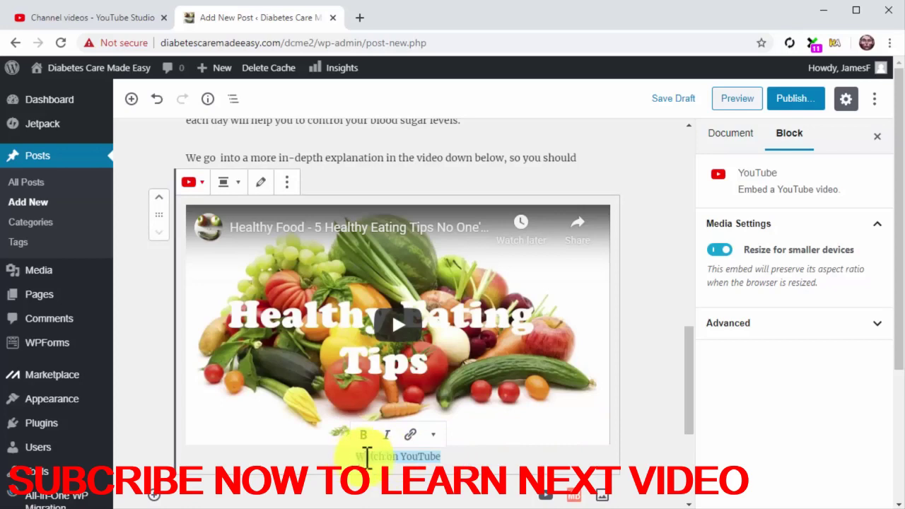
{"action": "left_click", "coordinate": [409, 435]}
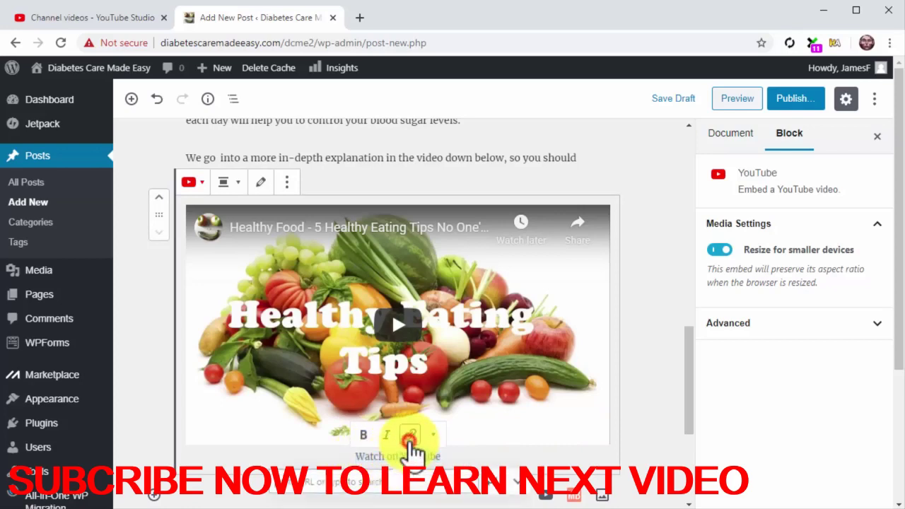
{"action": "key", "text": "ctrl+v"}
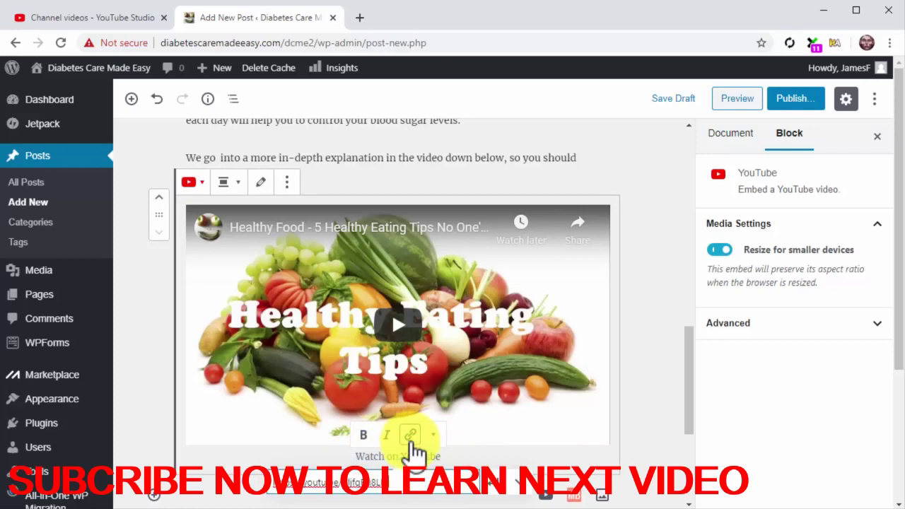
{"action": "left_click", "coordinate": [492, 489]}
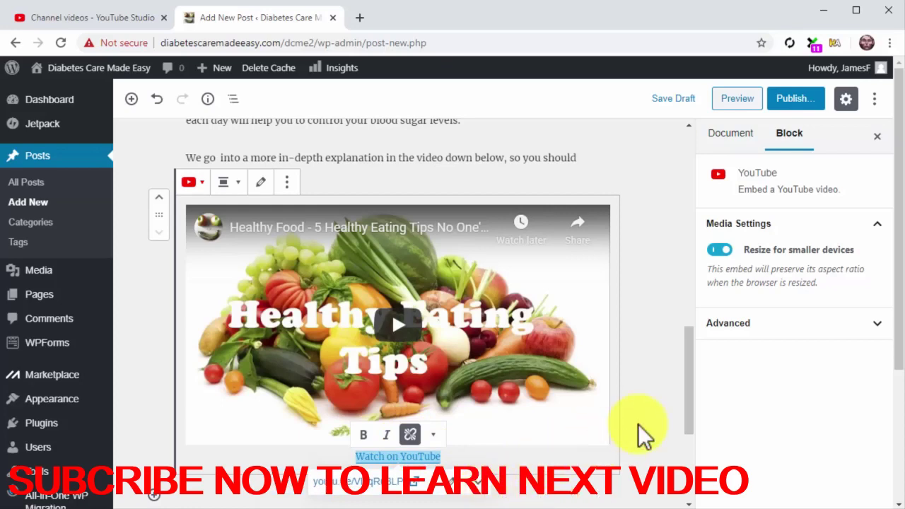
- Add the tags "Healthy Foods" and "Healthy Eating" to the post
{"action": "left_click", "coordinate": [721, 150]}
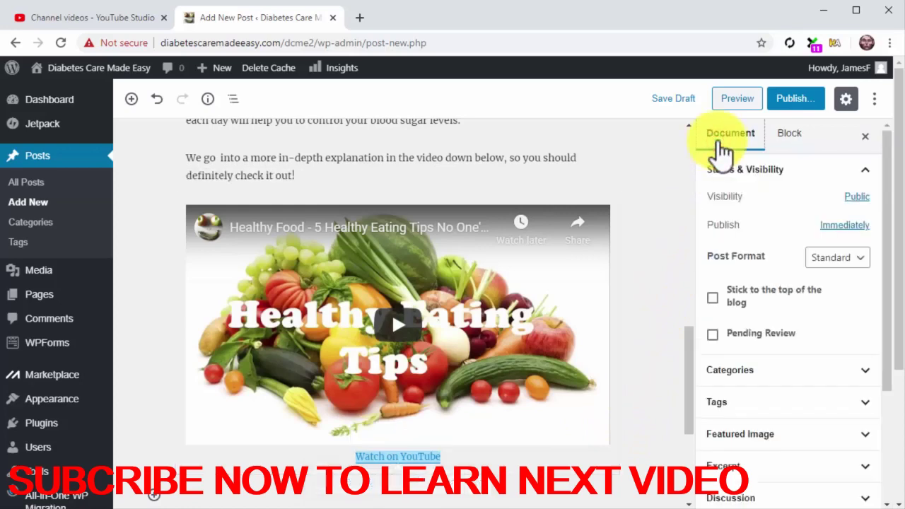
{"action": "left_click", "coordinate": [776, 406]}
{"action": "scroll", "coordinate": [781, 410], "scroll_direction": "down", "scroll_amount": 2}
{"action": "left_click", "coordinate": [809, 308]}
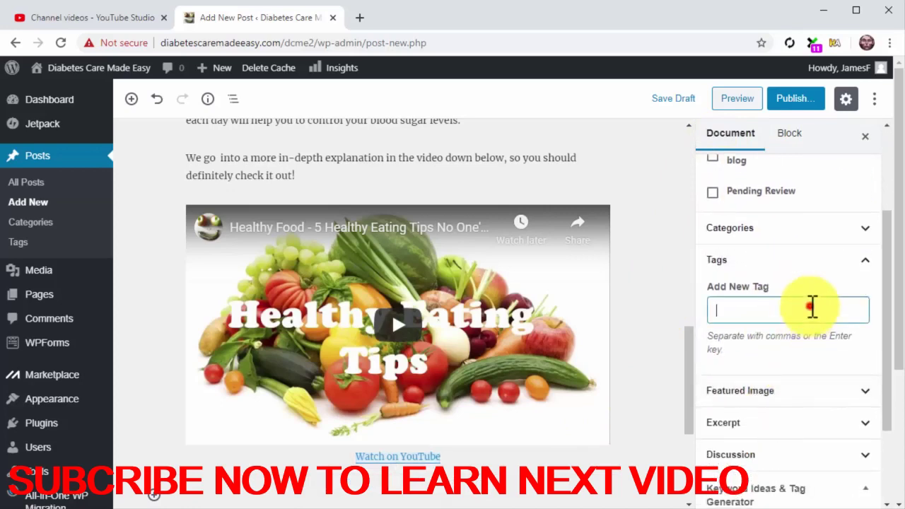
{"action": "type", "text": "Healthy Foods"}
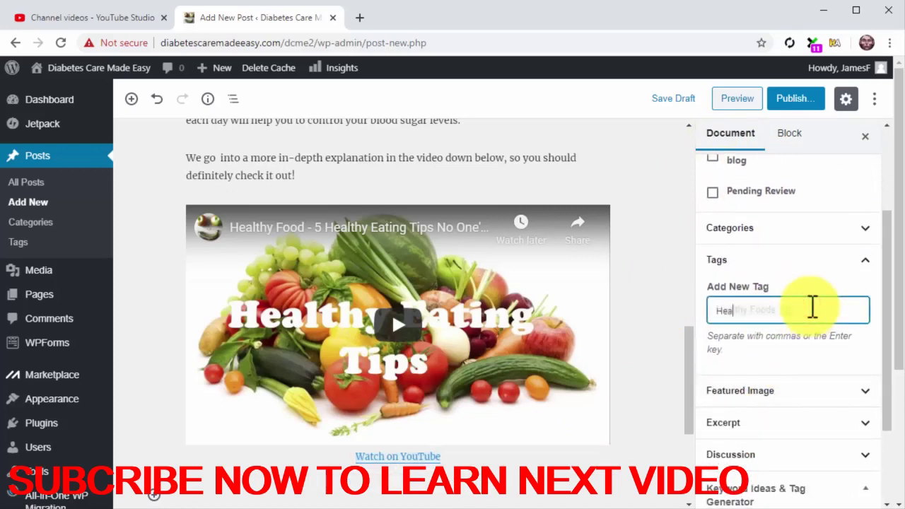
{"action": "key", "text": "Return"}
{"action": "type", "text": "Healthy Eating"}
{"action": "key", "text": "Return"}
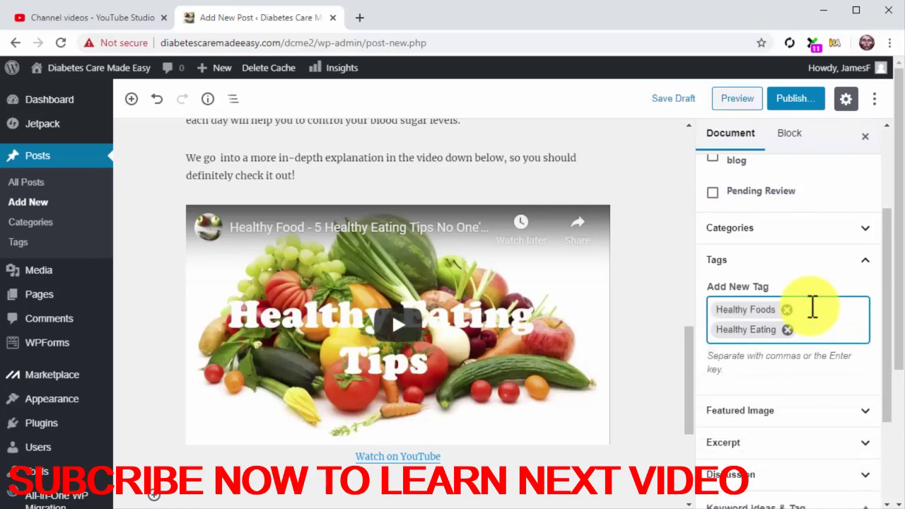
- Upload the df2 image from the My Business folder and set it as the post's featured image
{"action": "left_click", "coordinate": [841, 415]}
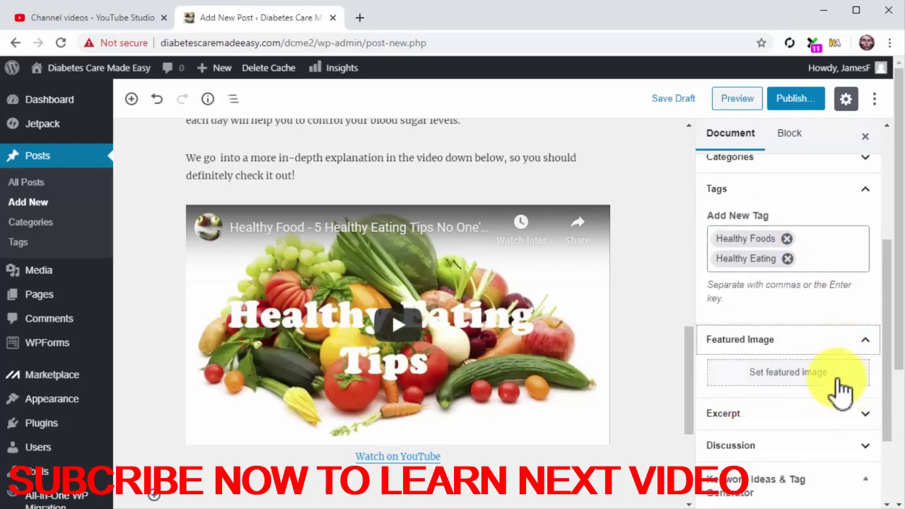
{"action": "left_click", "coordinate": [839, 385]}
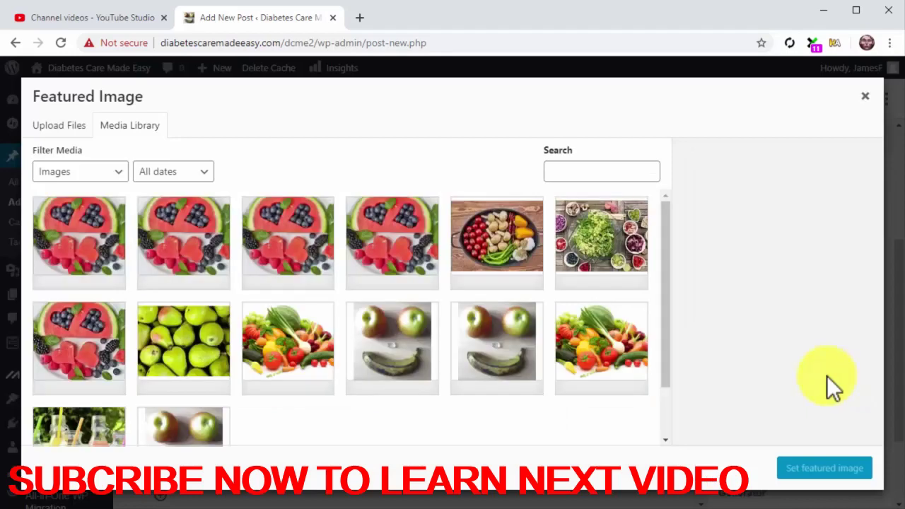
{"action": "left_click", "coordinate": [78, 130]}
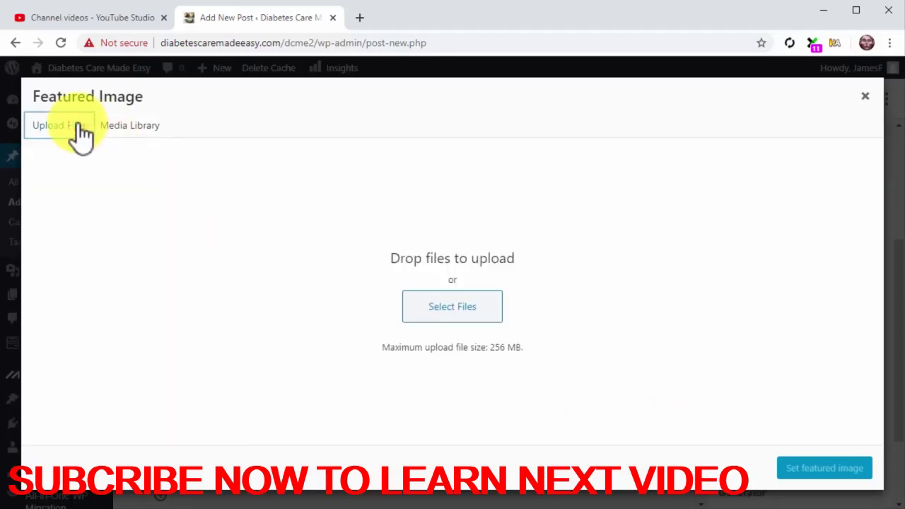
{"action": "left_click", "coordinate": [448, 307]}
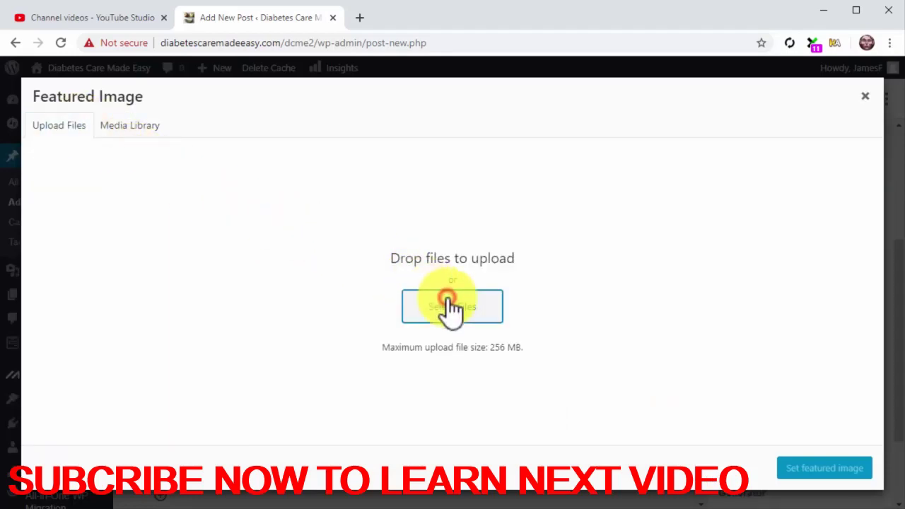
{"action": "scroll", "coordinate": [452, 238], "scroll_direction": "down", "scroll_amount": 3}
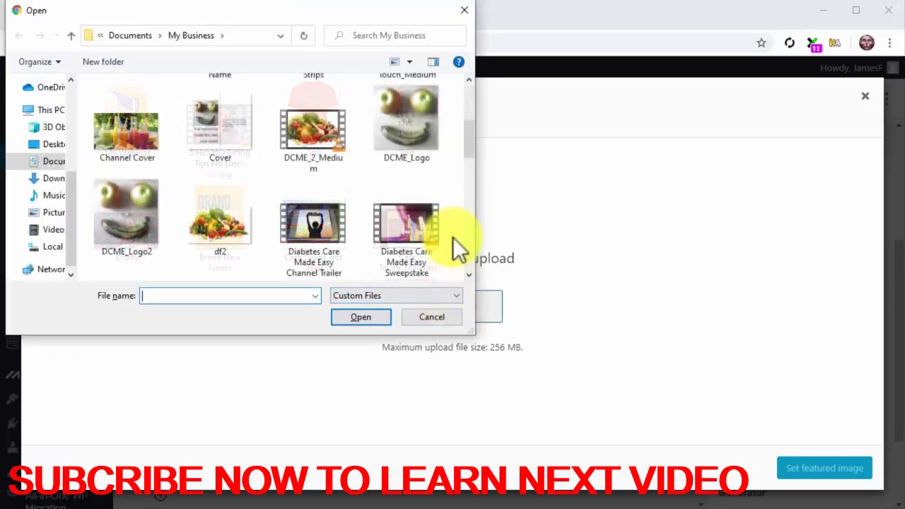
{"action": "scroll", "coordinate": [455, 244], "scroll_direction": "down", "scroll_amount": 1}
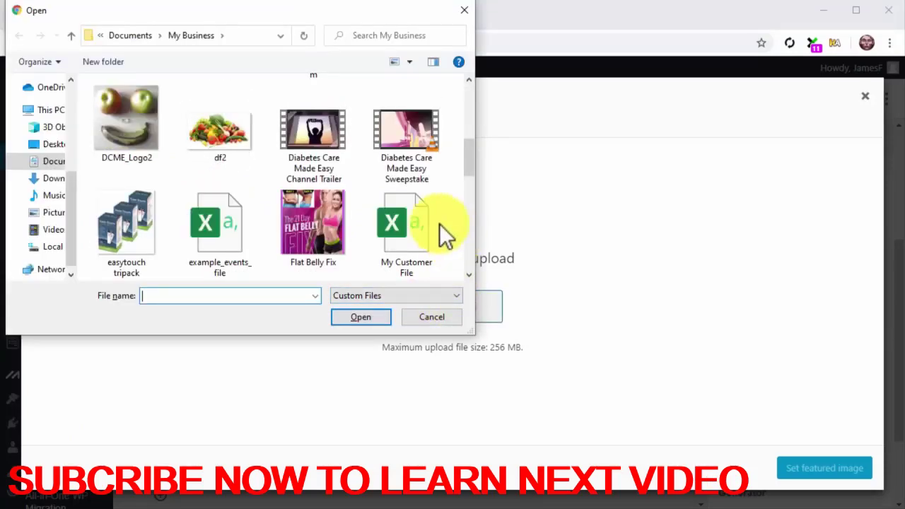
{"action": "double_click", "coordinate": [234, 141]}
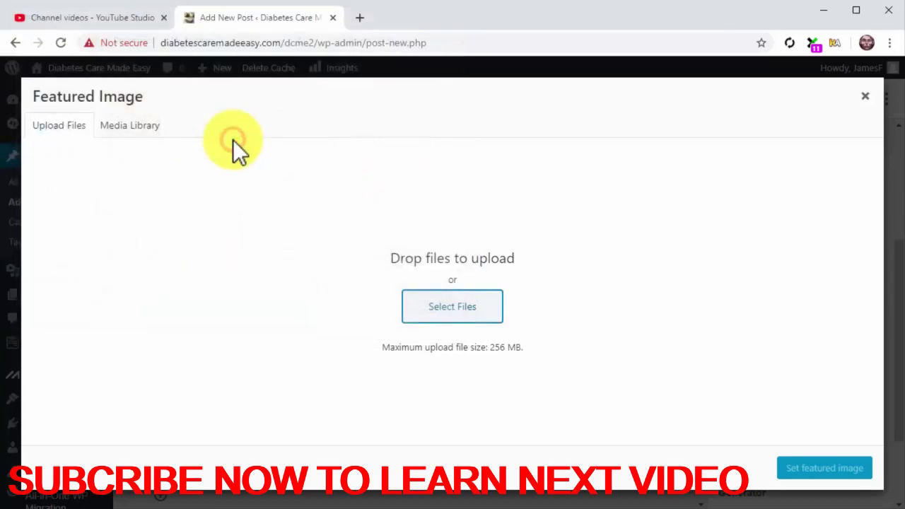
{"action": "left_click", "coordinate": [819, 470]}
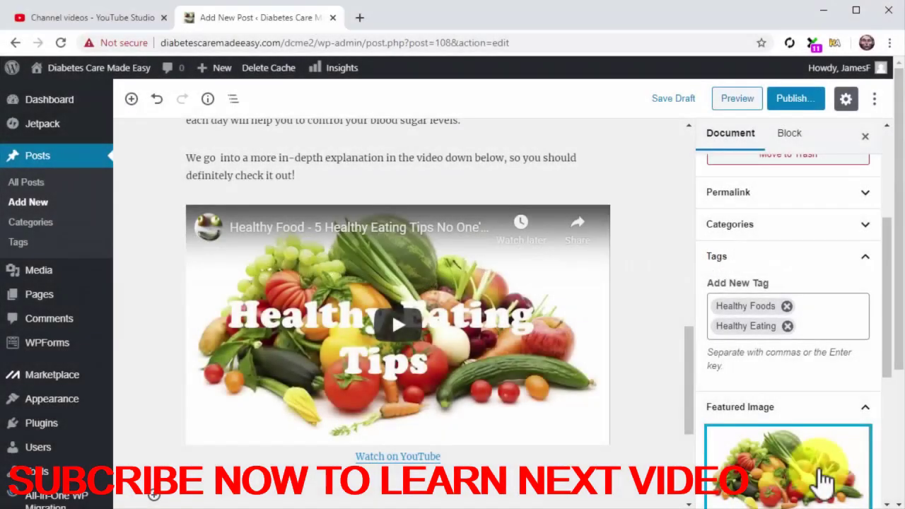
- Publish the healthy food blog post
{"action": "left_click", "coordinate": [779, 99]}
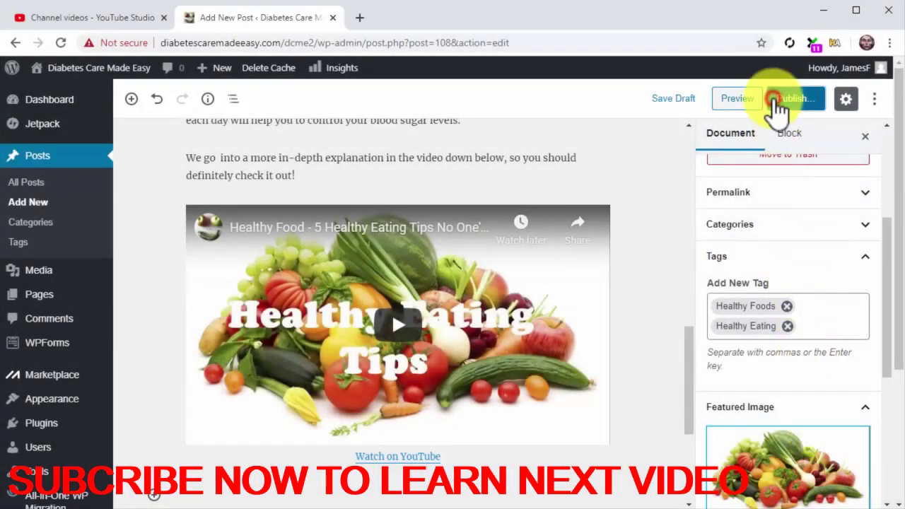
{"action": "left_click", "coordinate": [805, 103]}
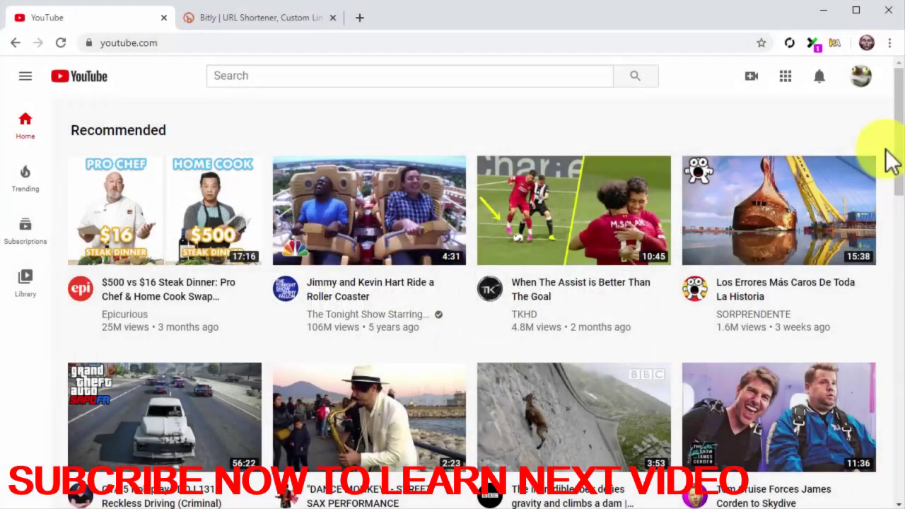
- Switch to YouTube and open YouTube Studio for the Diabetes Care Made Easy 2.0 channel
{"action": "left_click", "coordinate": [861, 78]}
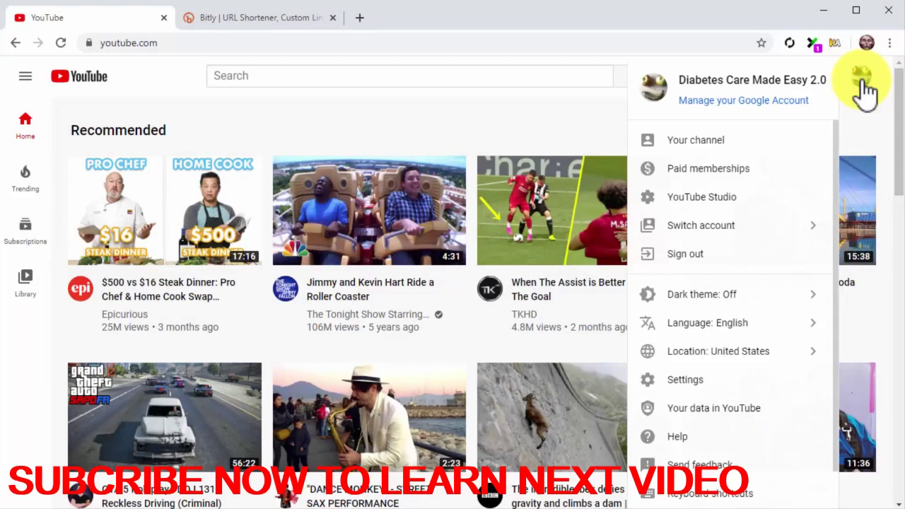
{"action": "left_click", "coordinate": [741, 198]}
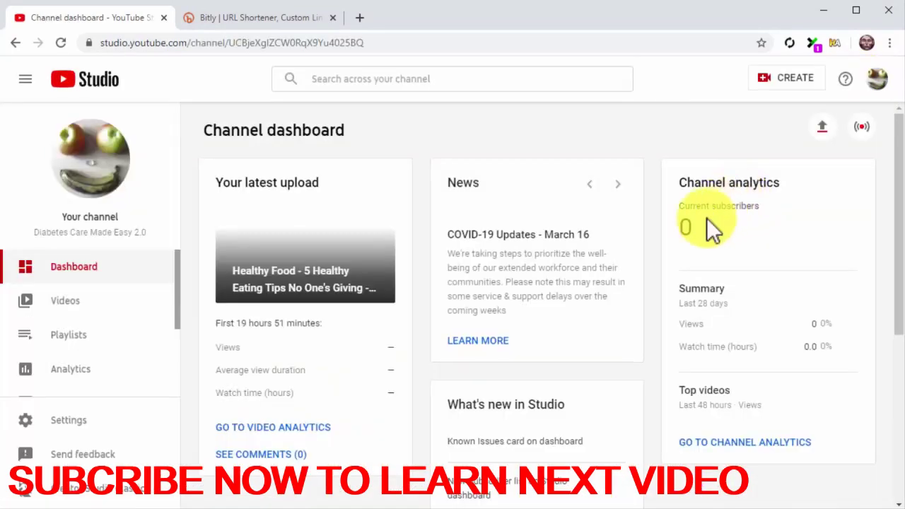
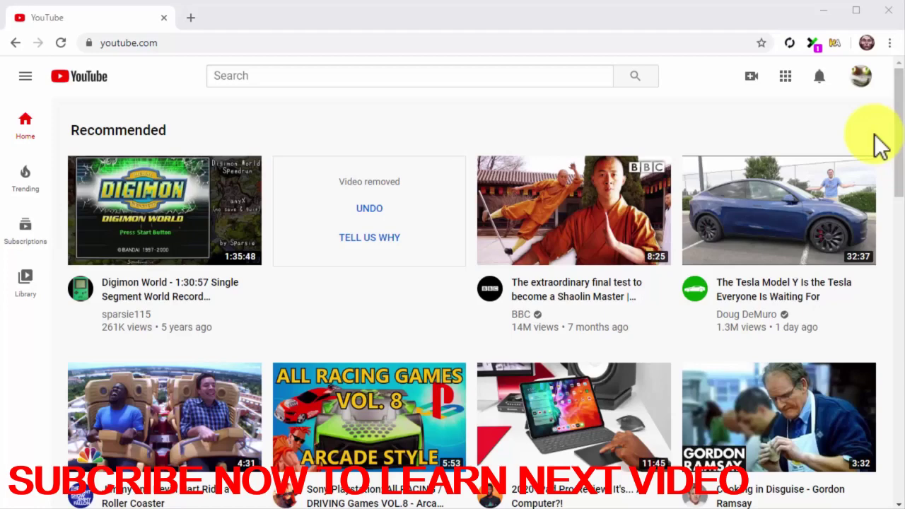
- Open live streaming in YouTube Studio for the Test DCME Channel and allow camera and microphone access
{"action": "left_click", "coordinate": [859, 77]}
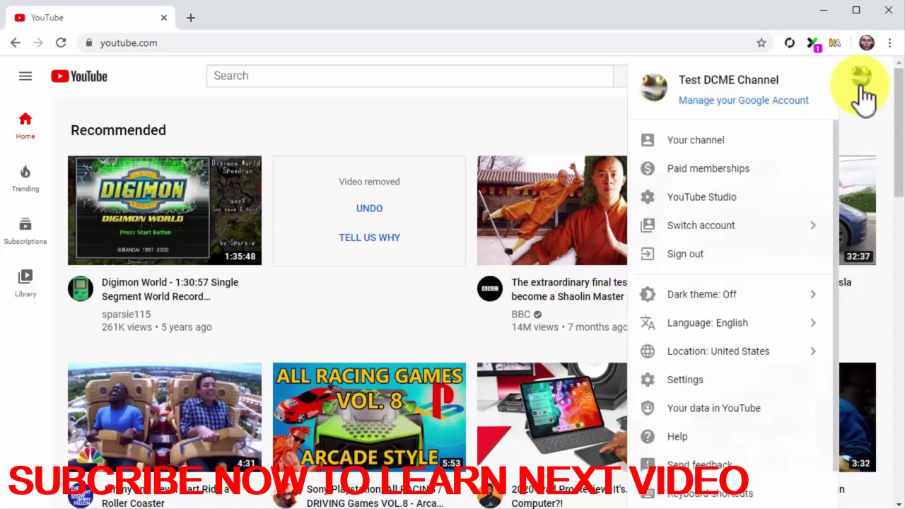
{"action": "left_click", "coordinate": [763, 198]}
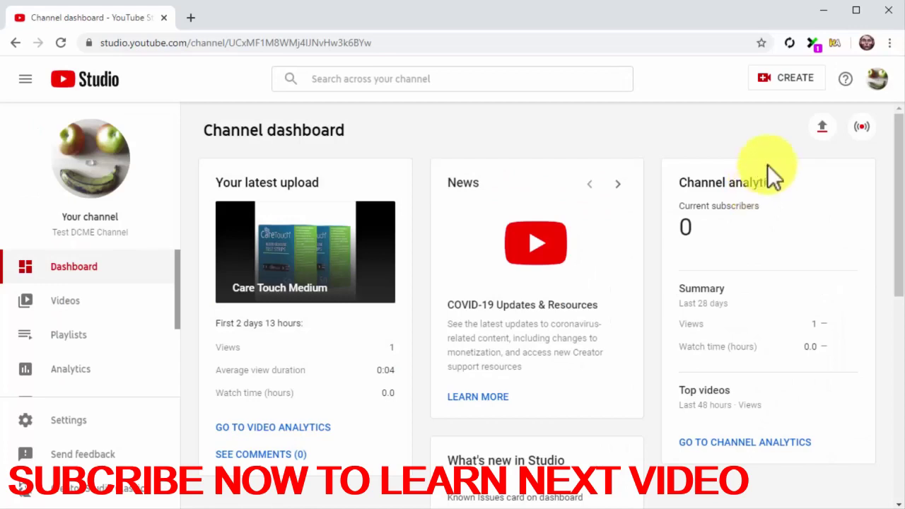
{"action": "left_click", "coordinate": [792, 82]}
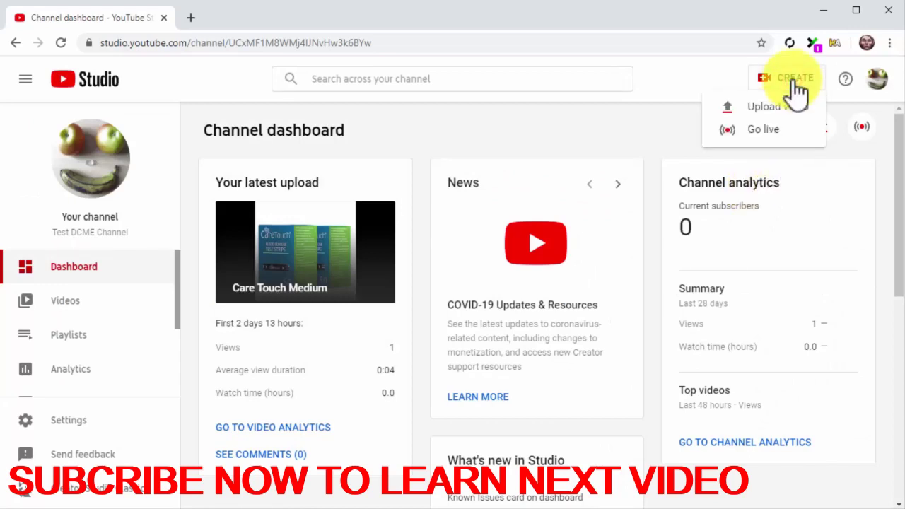
{"action": "left_click", "coordinate": [786, 130]}
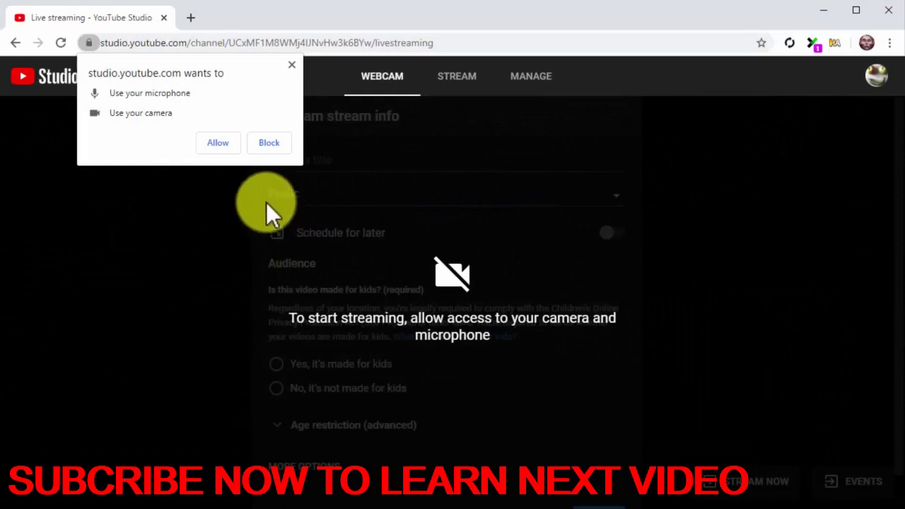
{"action": "left_click", "coordinate": [225, 143]}
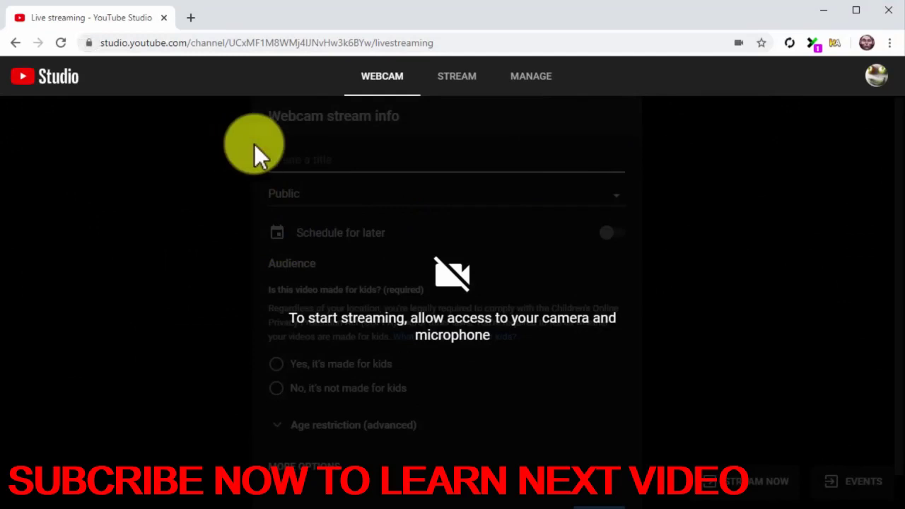
- Start a new non-webcam stream and title it "Make Money With Local Marketing Sites"
{"action": "left_click", "coordinate": [461, 88]}
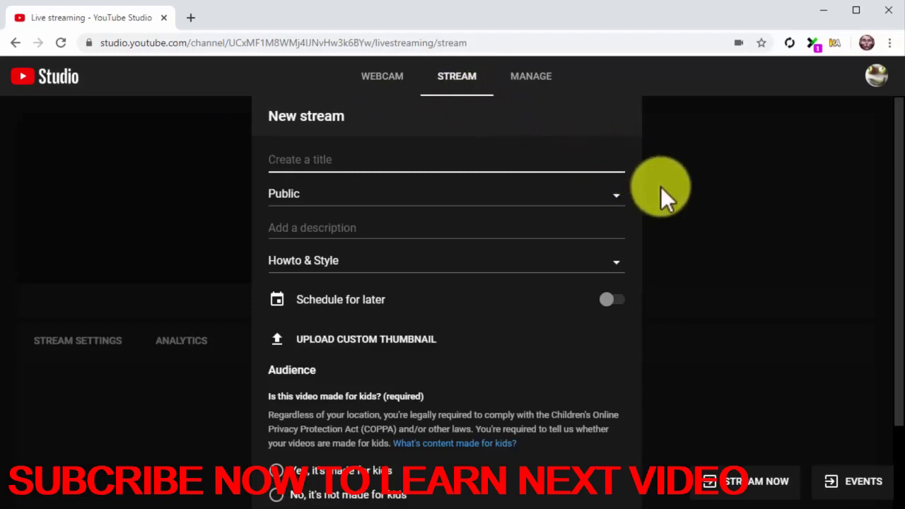
{"action": "type", "text": "Make Money With Local Marketing Sites"}
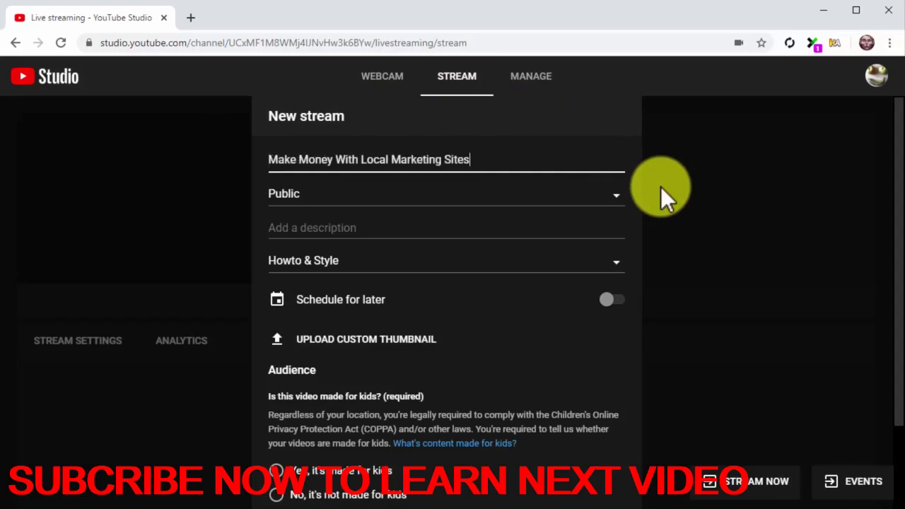
{"action": "left_click", "coordinate": [586, 226]}
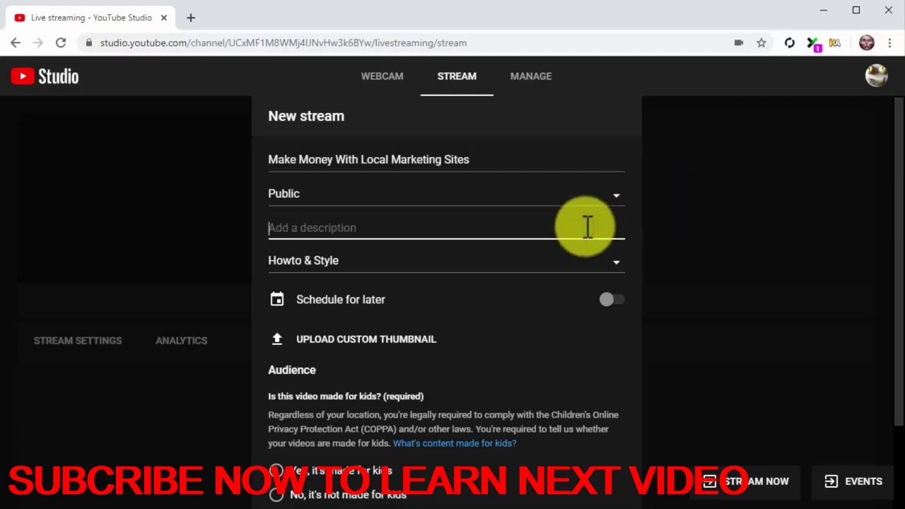
{"action": "type", "text": "Would you l"}
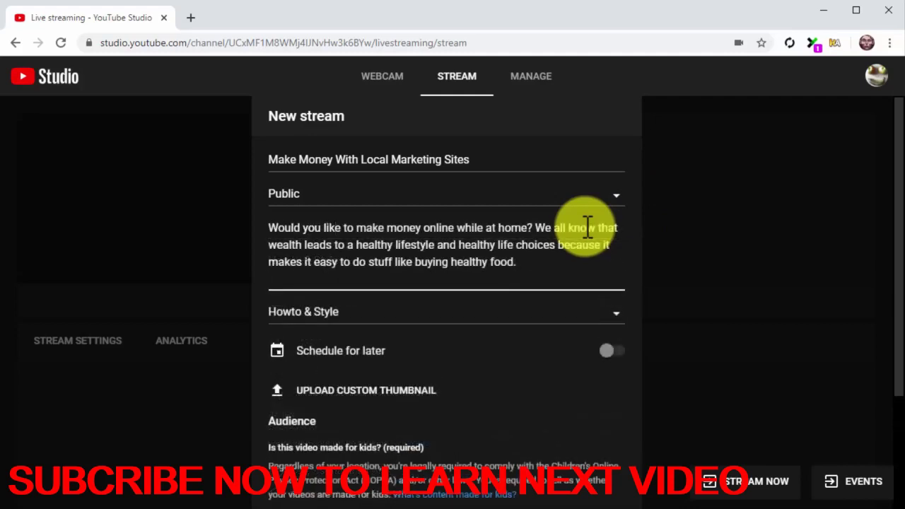
{"action": "type", "text": "Today we"}
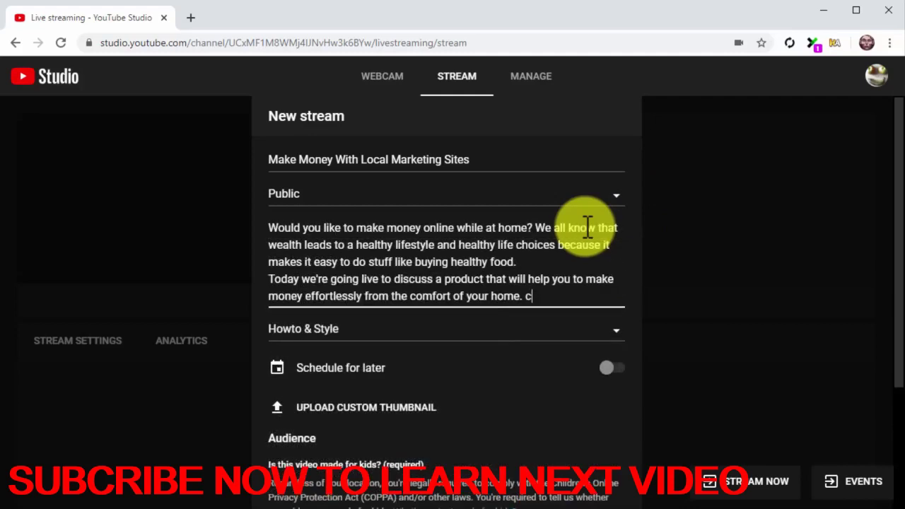
{"action": "type", "text": "lic"}
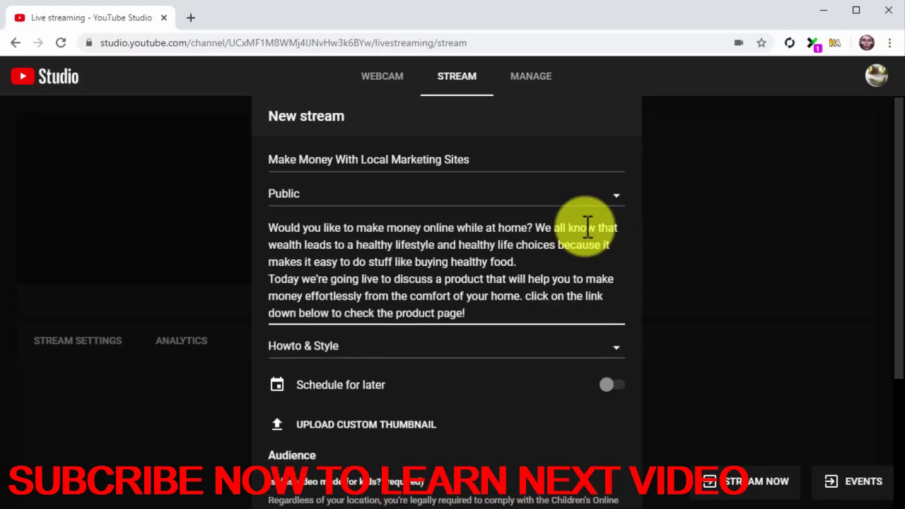
{"action": "key", "text": "Return"}
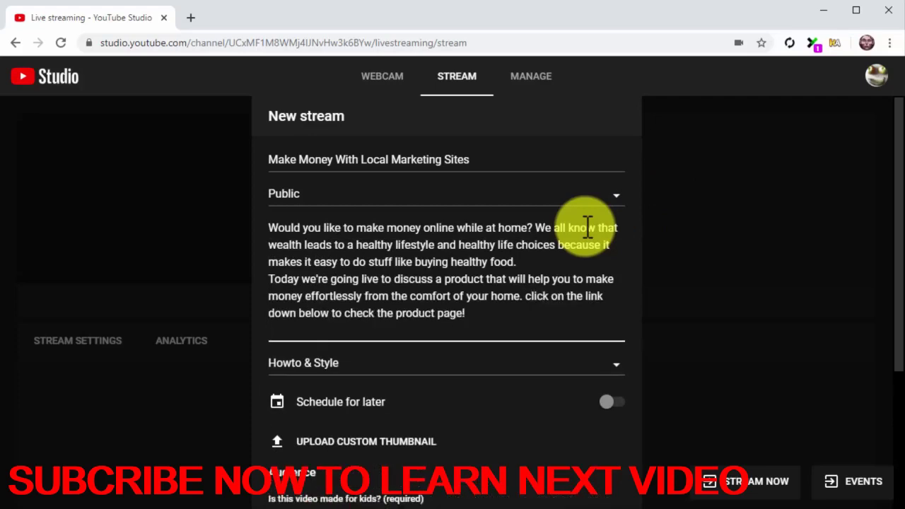
{"action": "key", "text": "Return"}
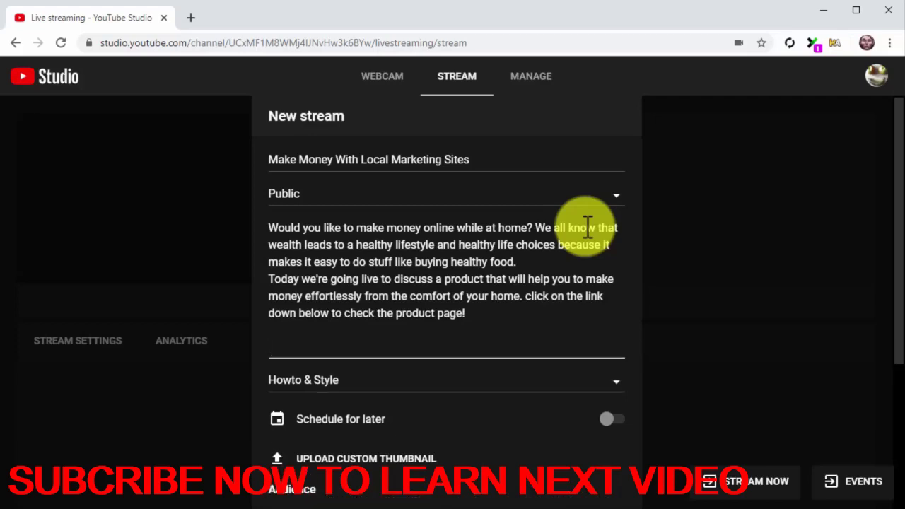
{"action": "type", "text": "https://localsitesgo.com/jv/"}
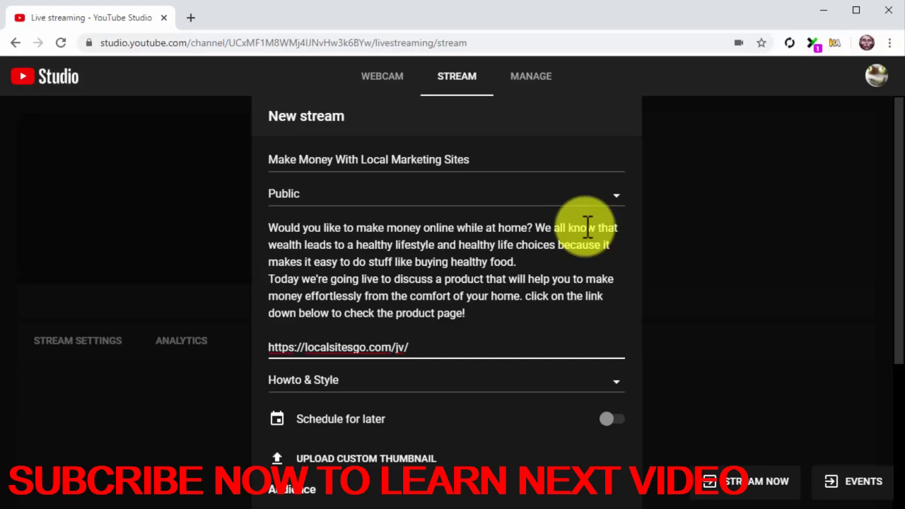
- Keep the new stream's visibility at Public and set its category to Education
{"action": "left_click", "coordinate": [576, 201]}
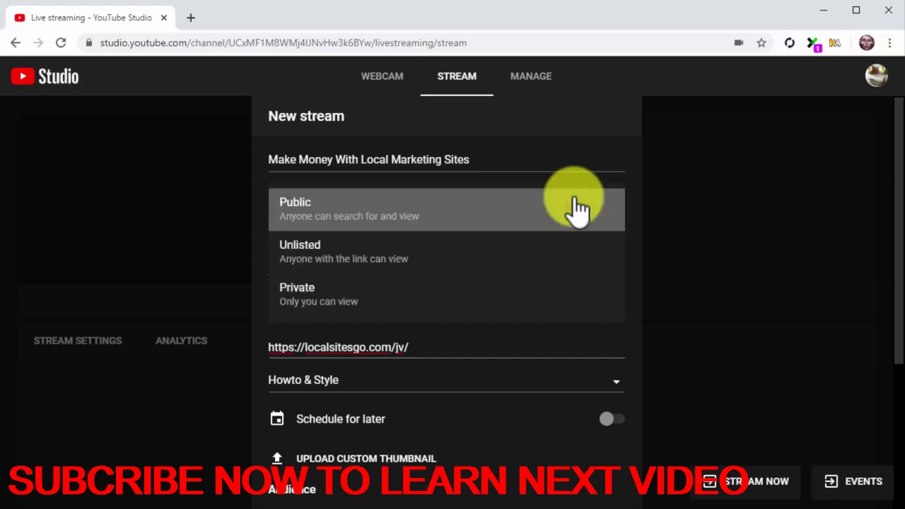
{"action": "left_click", "coordinate": [569, 224]}
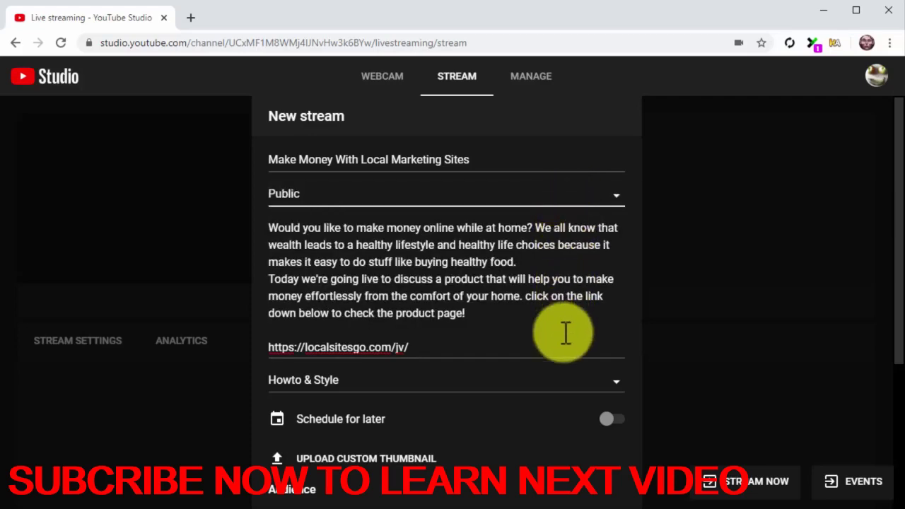
{"action": "left_click", "coordinate": [566, 382]}
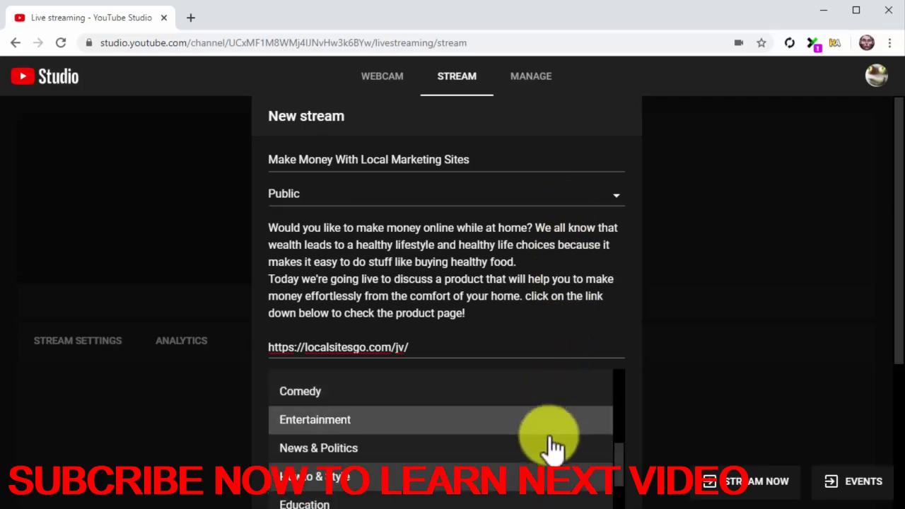
{"action": "left_click", "coordinate": [543, 502]}
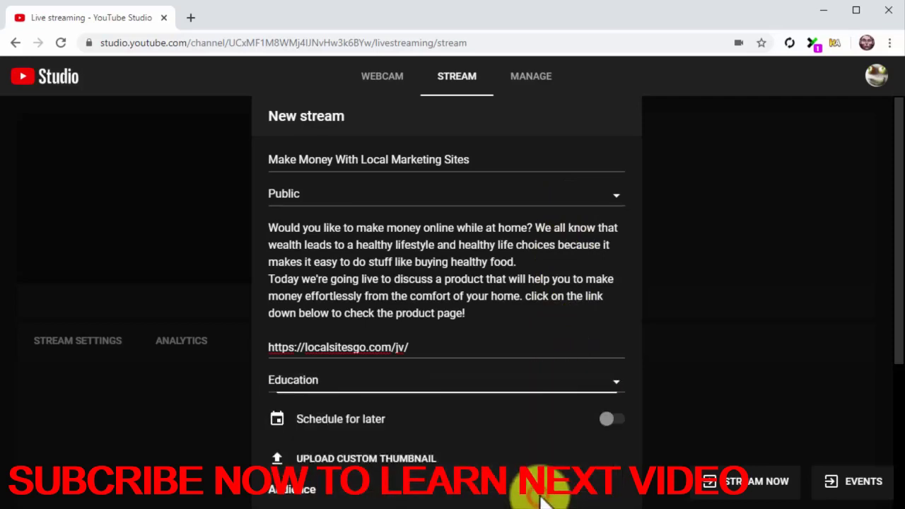
- Upload the localsitesgo image from My Business as the stream's custom thumbnail and mark the stream as not made for kids
{"action": "scroll", "coordinate": [610, 424], "scroll_direction": "down", "scroll_amount": 1}
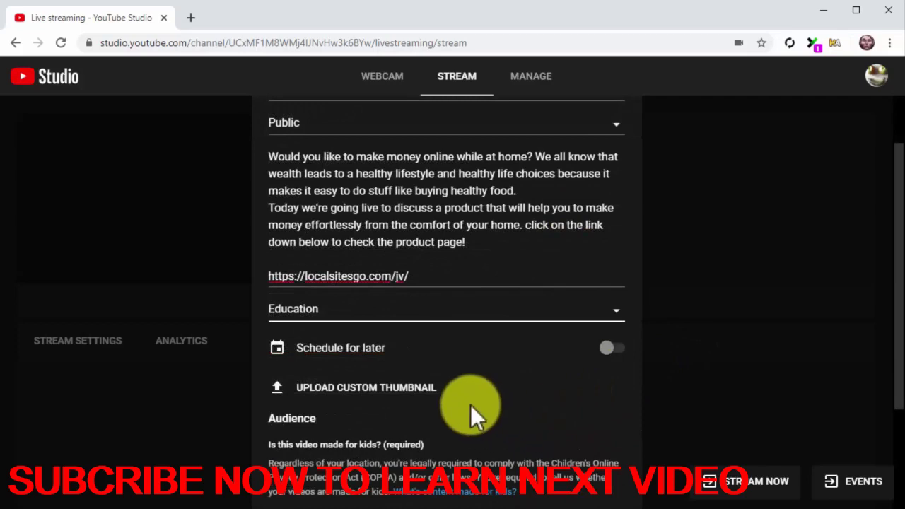
{"action": "left_click", "coordinate": [422, 390]}
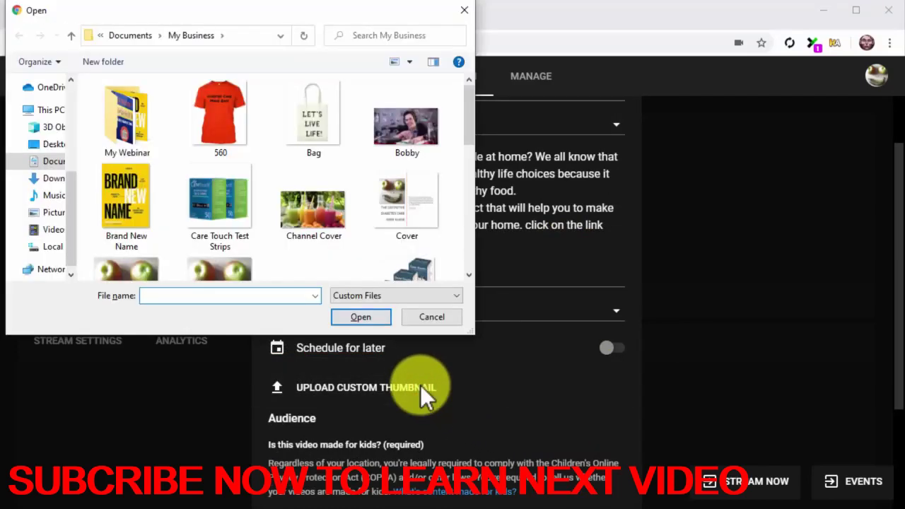
{"action": "scroll", "coordinate": [361, 237], "scroll_direction": "down", "scroll_amount": 3}
{"action": "scroll", "coordinate": [361, 237], "scroll_direction": "down", "scroll_amount": 1}
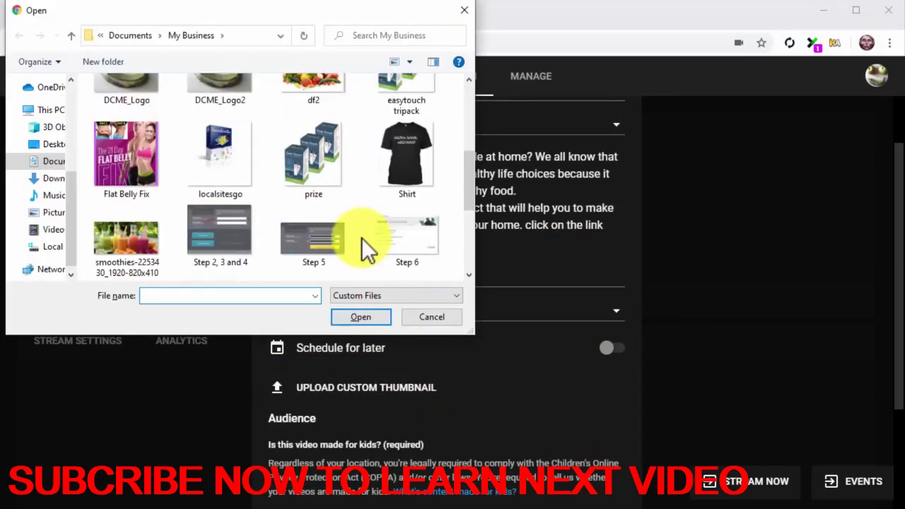
{"action": "double_click", "coordinate": [244, 173]}
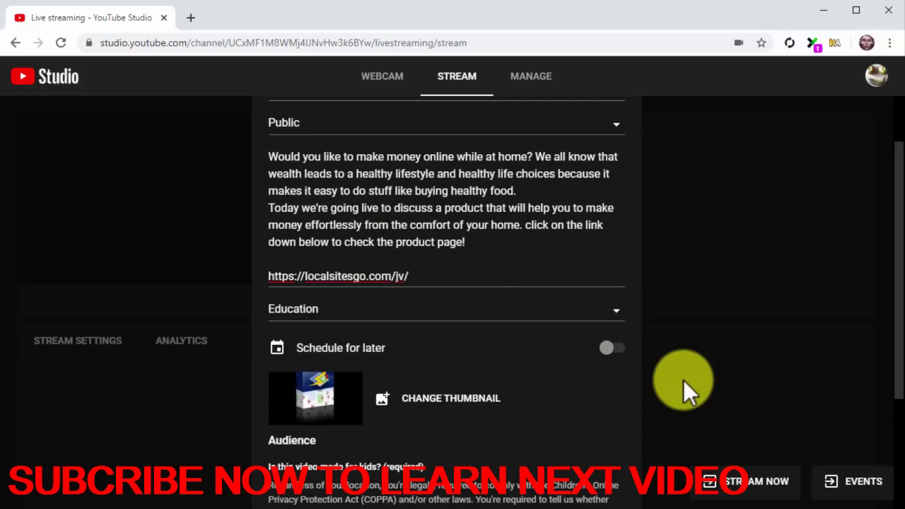
{"action": "scroll", "coordinate": [683, 380], "scroll_direction": "down", "scroll_amount": 2}
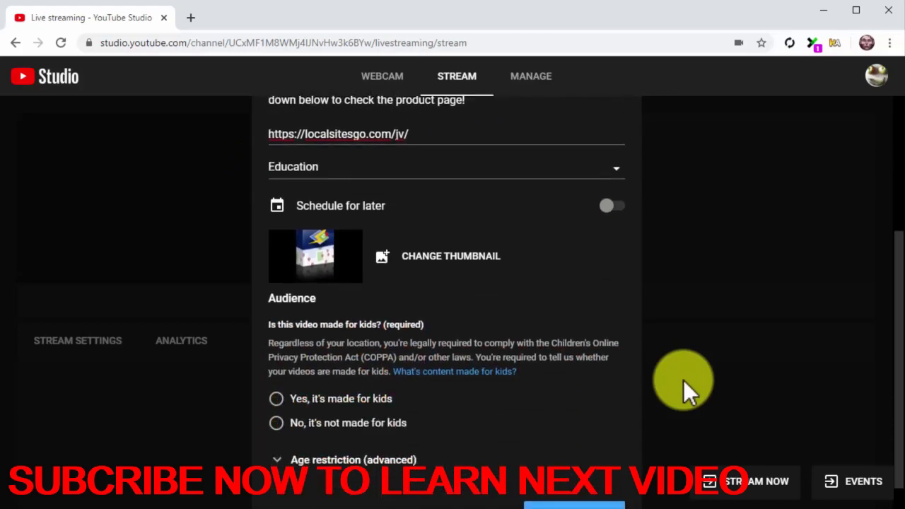
{"action": "left_click", "coordinate": [394, 424]}
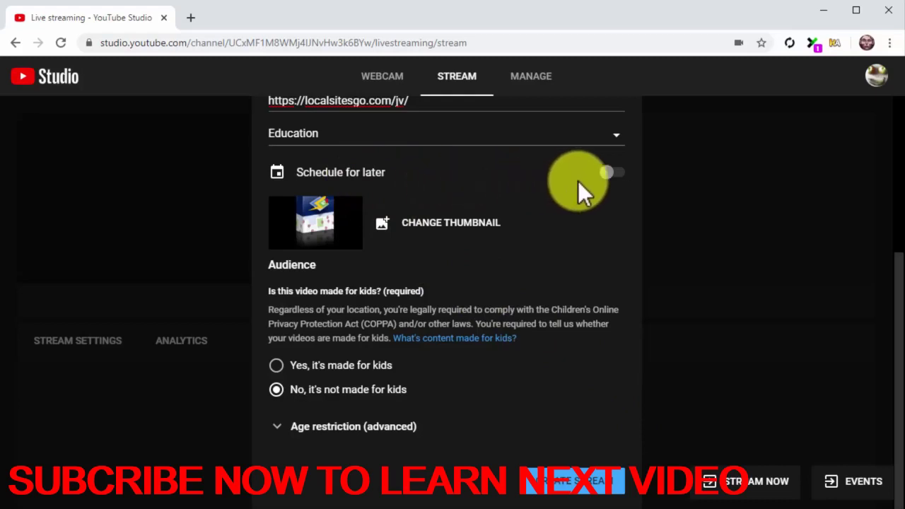
- Schedule the stream for Thu, Mar 26 at 6:00 PM, and turn scheduling off again
{"action": "left_click", "coordinate": [614, 174]}
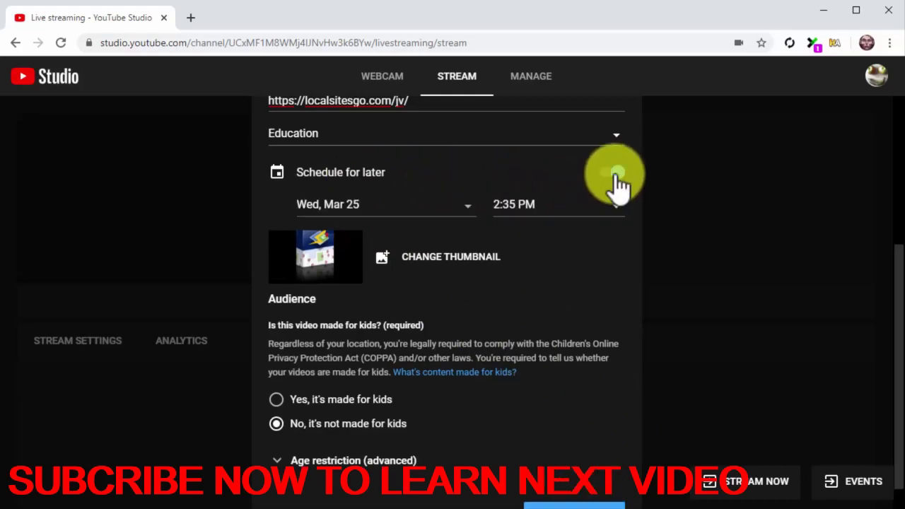
{"action": "left_click", "coordinate": [440, 205]}
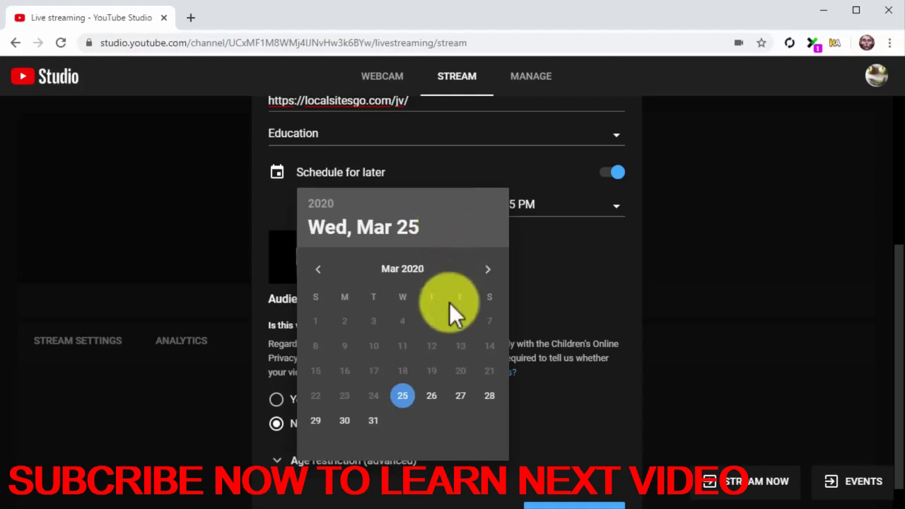
{"action": "left_click", "coordinate": [431, 393]}
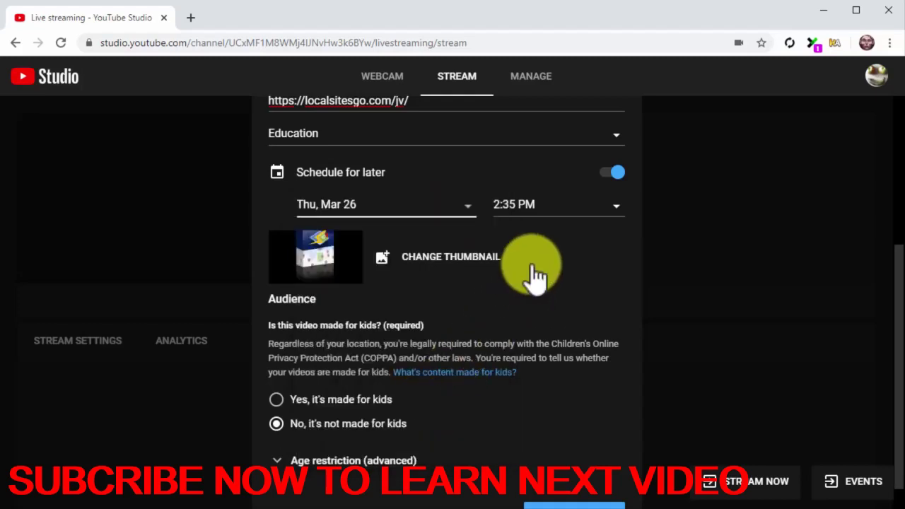
{"action": "left_click", "coordinate": [538, 207]}
{"action": "scroll", "coordinate": [537, 318], "scroll_direction": "down", "scroll_amount": 12}
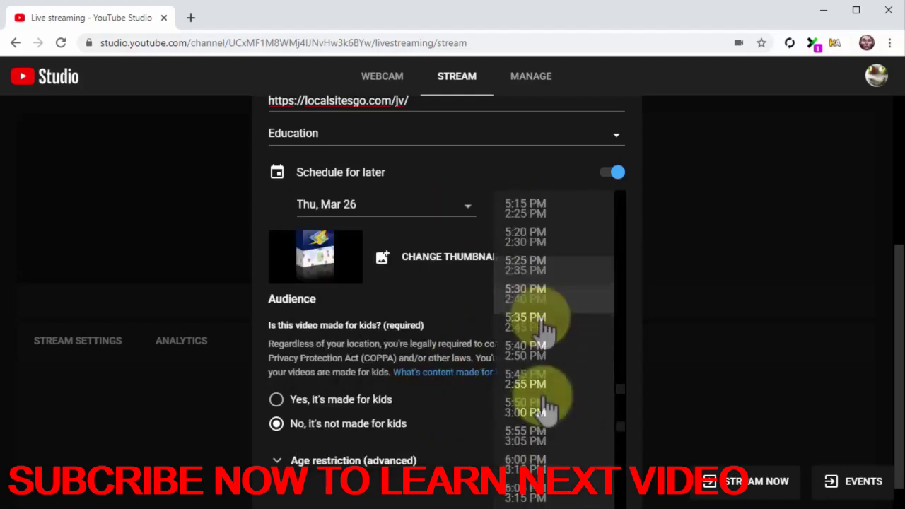
{"action": "left_click", "coordinate": [541, 444]}
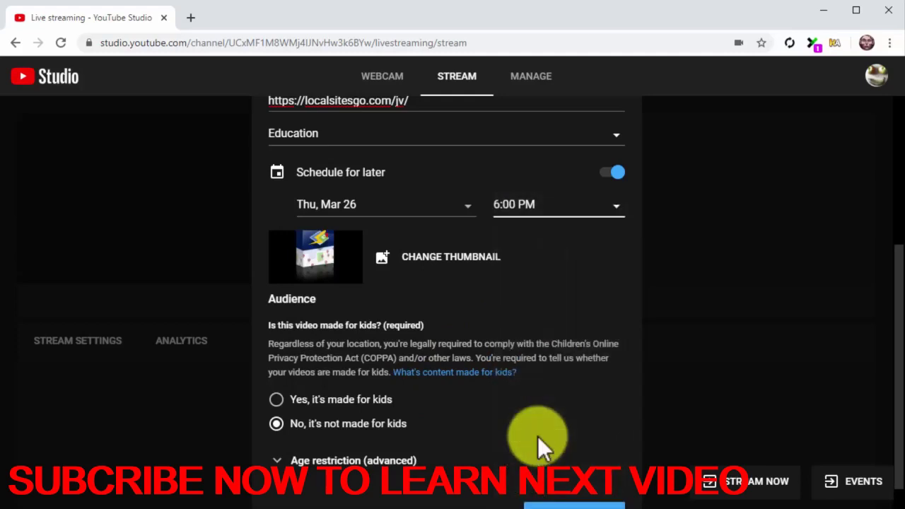
{"action": "scroll", "coordinate": [537, 436], "scroll_direction": "down", "scroll_amount": 1}
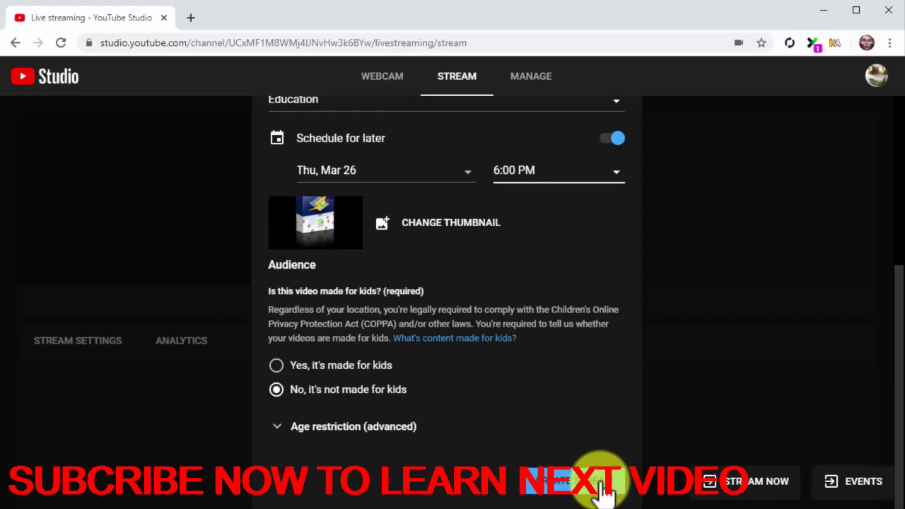
{"action": "left_click", "coordinate": [598, 144]}
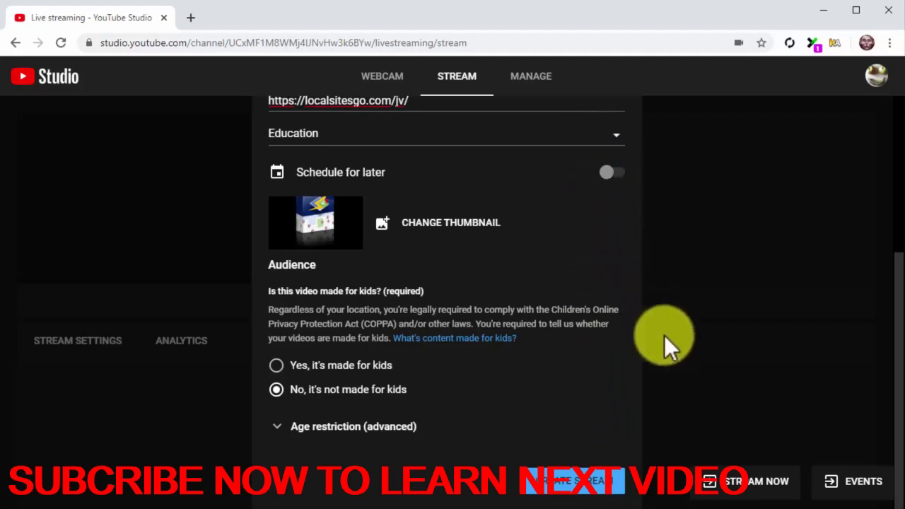
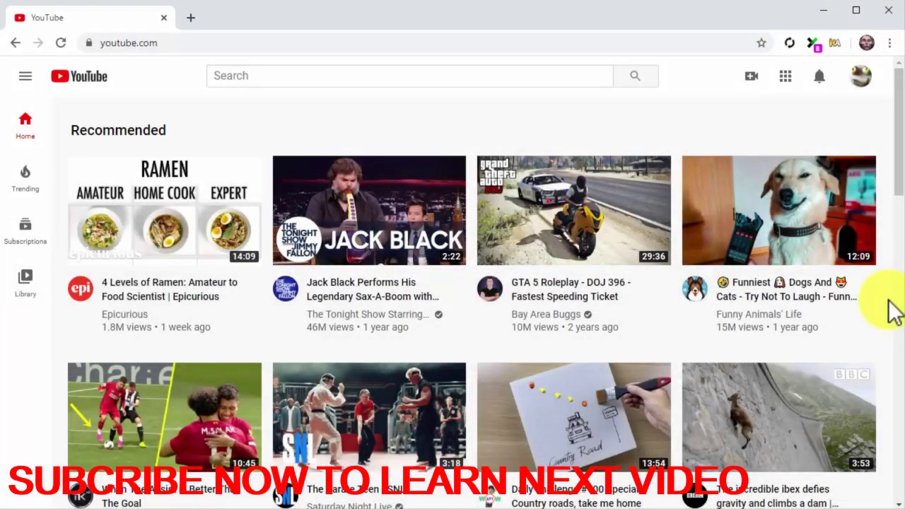
- Open the channel's video list in YouTube Studio and start promoting the "Healthy Food - 5 Healthy Eating Tips" video through Google Ads
{"action": "left_click", "coordinate": [860, 76]}
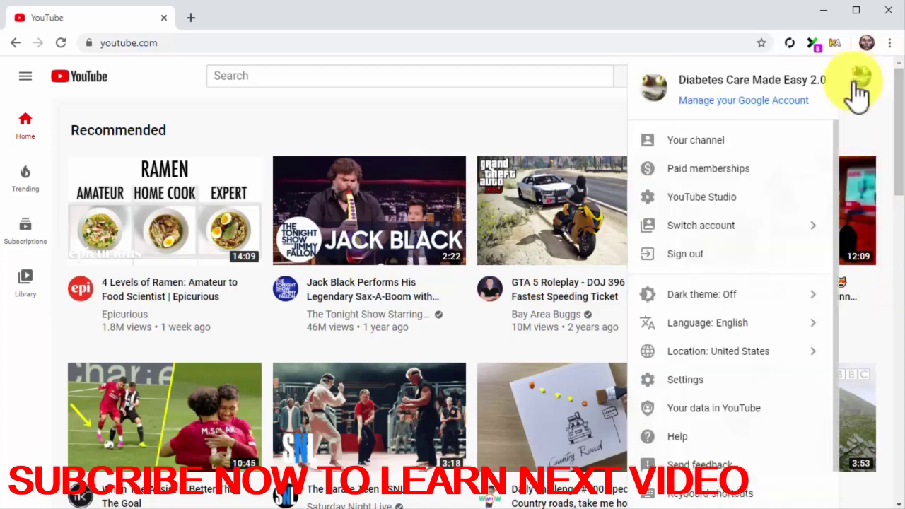
{"action": "left_click", "coordinate": [753, 205]}
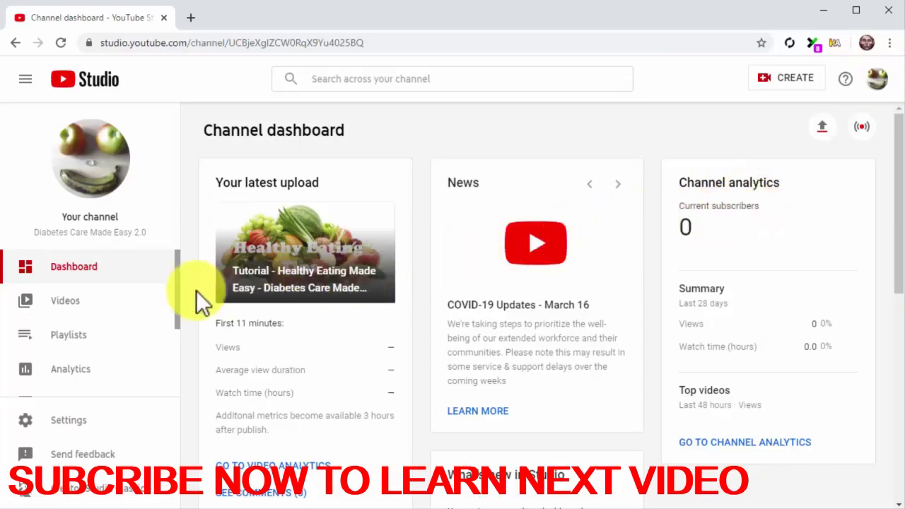
{"action": "left_click", "coordinate": [122, 306]}
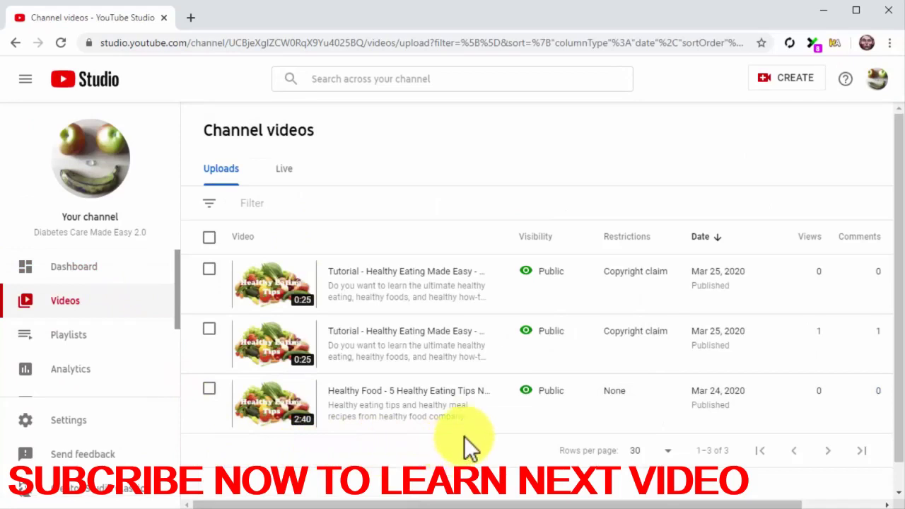
{"action": "mouse_move", "coordinate": [470, 427]}
{"action": "left_click", "coordinate": [478, 404]}
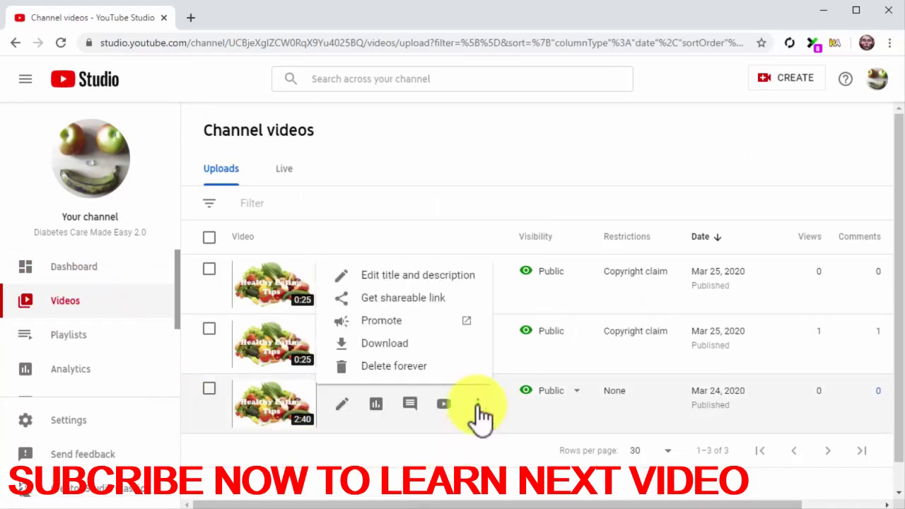
{"action": "left_click", "coordinate": [435, 324]}
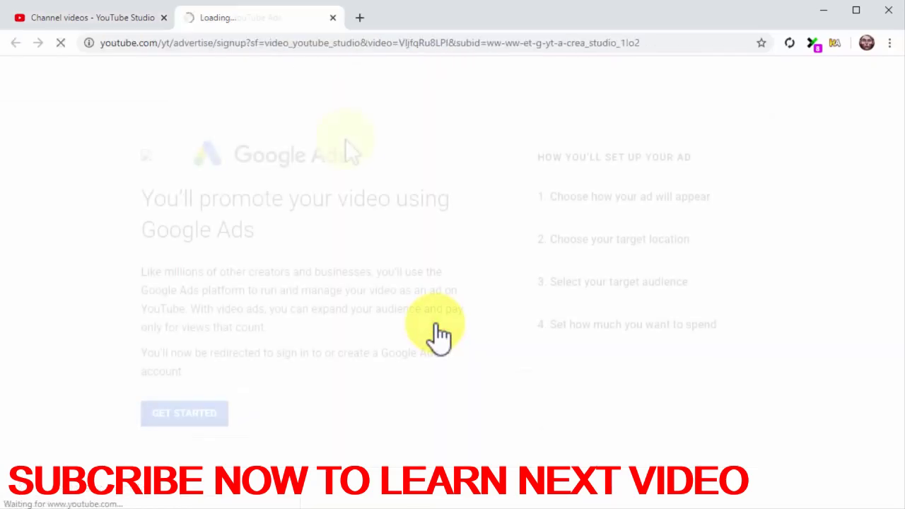
{"action": "left_click", "coordinate": [215, 414]}
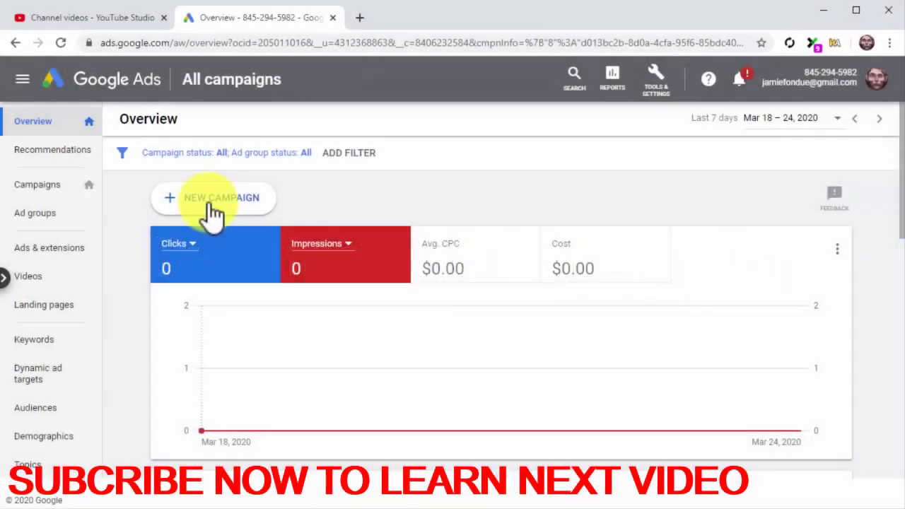
- Start a new campaign without a goal's guidance, of type Video with the Custom video campaign subtype, and continue to its settings
{"action": "left_click", "coordinate": [208, 203]}
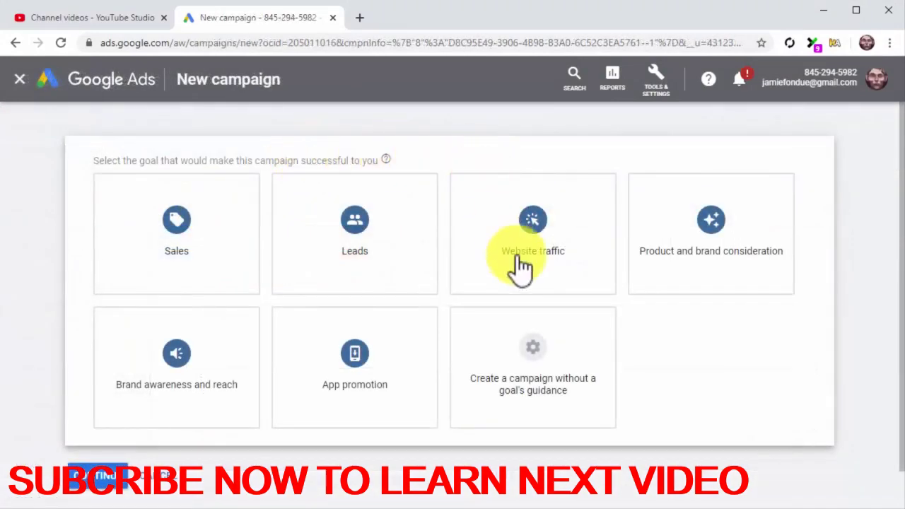
{"action": "left_click", "coordinate": [549, 337]}
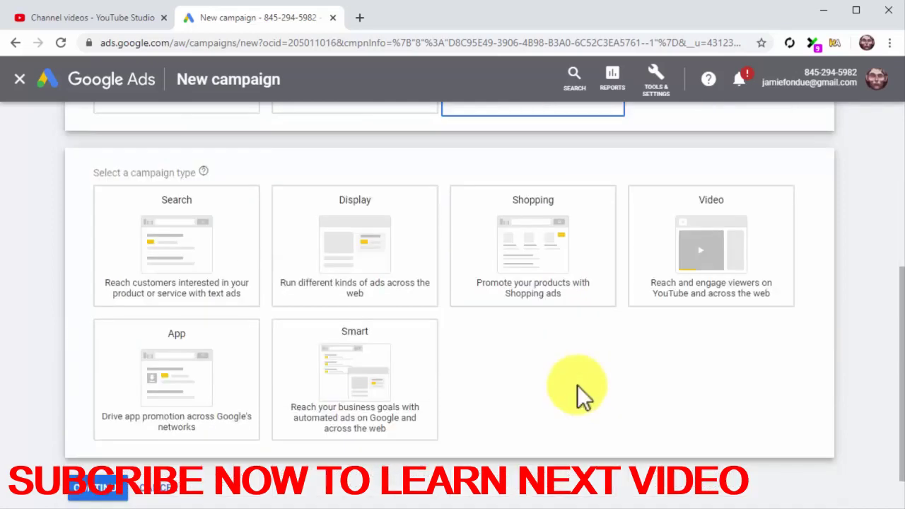
{"action": "left_click", "coordinate": [658, 292]}
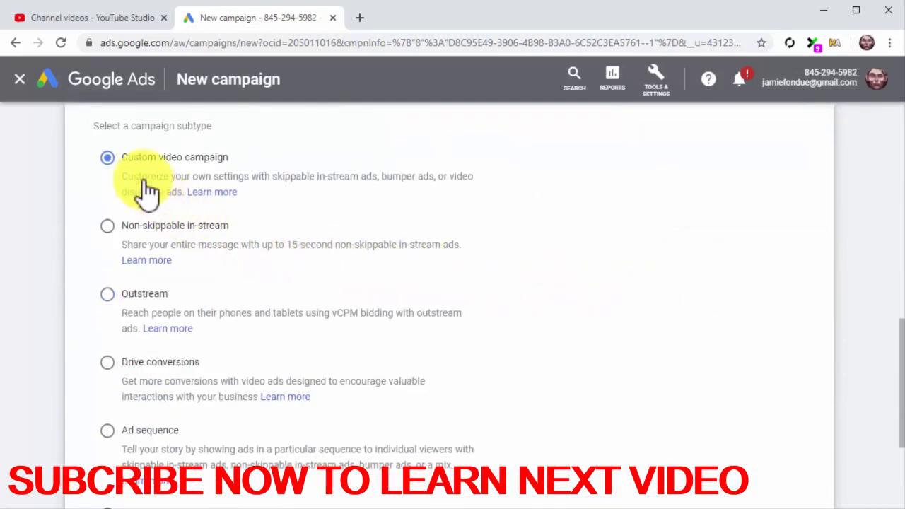
{"action": "left_click", "coordinate": [106, 157]}
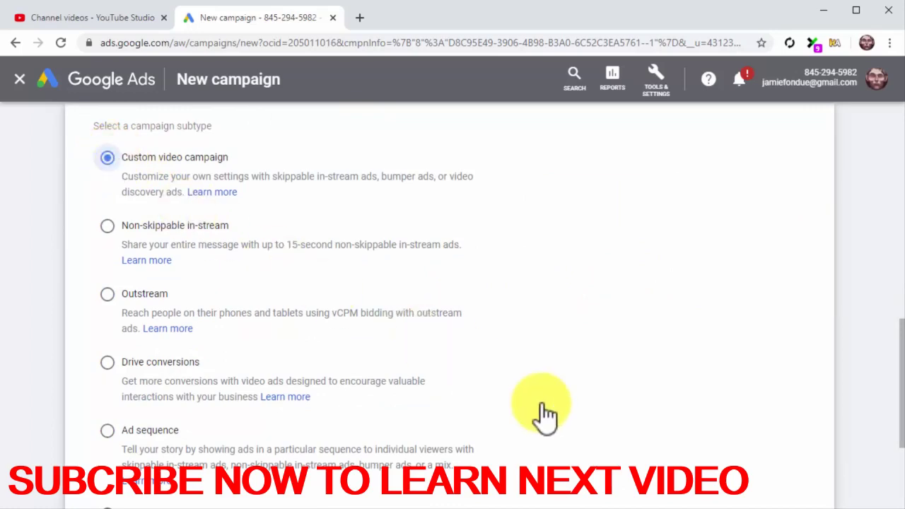
{"action": "scroll", "coordinate": [541, 414], "scroll_direction": "down", "scroll_amount": 3}
{"action": "left_click", "coordinate": [113, 429]}
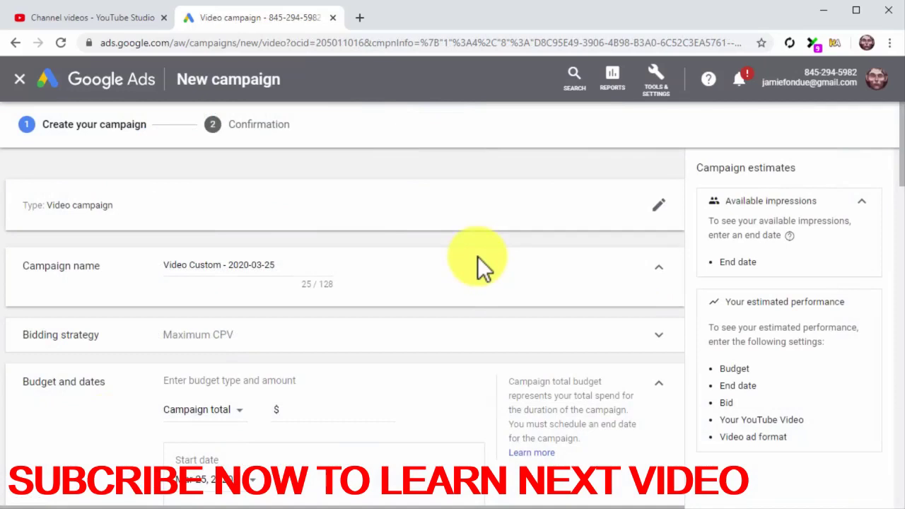
- Name the campaign "Custom YouTube Ad Campaign" and give it a daily budget of $5
{"action": "left_click", "coordinate": [297, 262]}
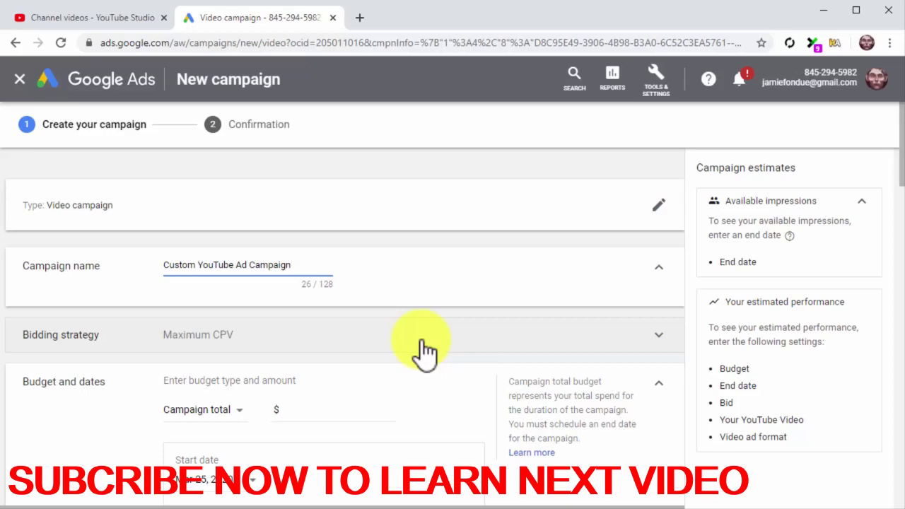
{"action": "scroll", "coordinate": [422, 350], "scroll_direction": "down", "scroll_amount": 2}
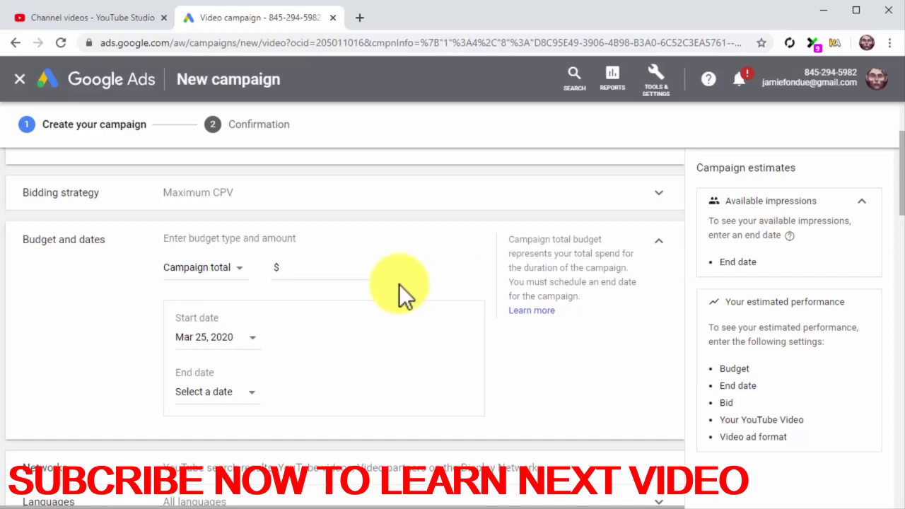
{"action": "left_click", "coordinate": [214, 286]}
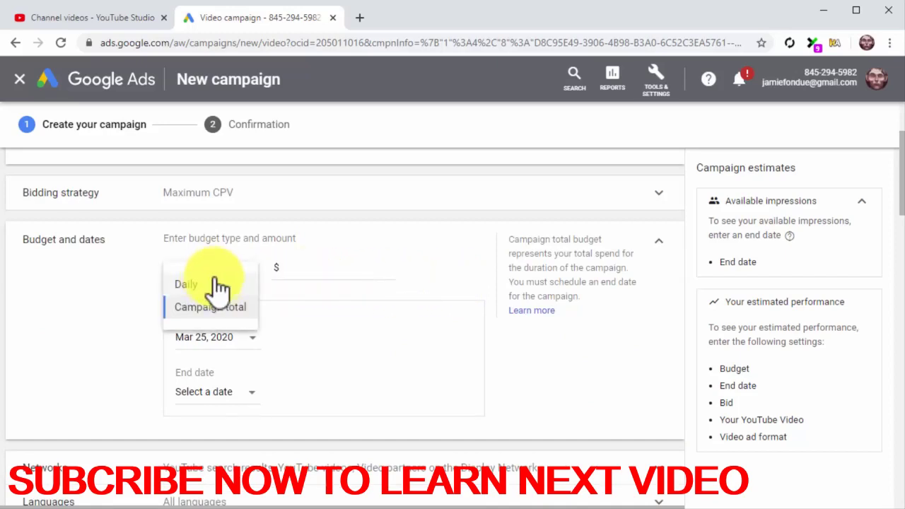
{"action": "left_click", "coordinate": [220, 282]}
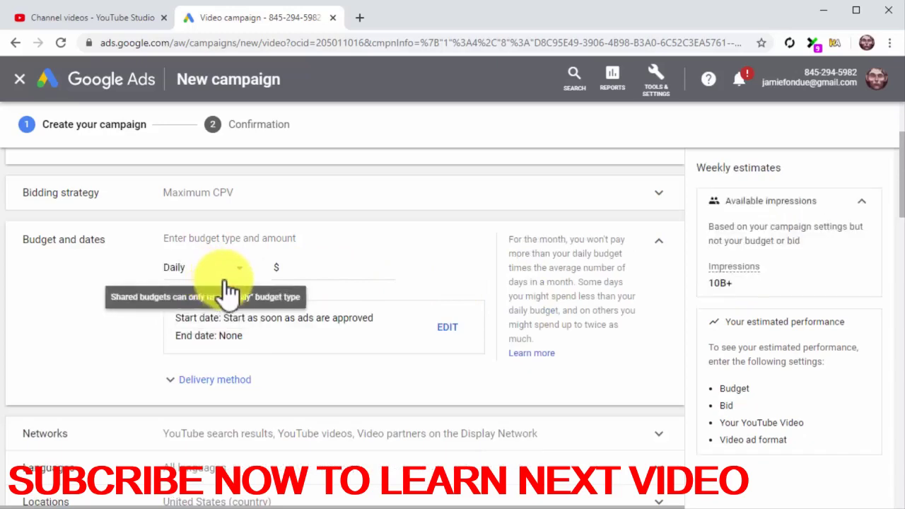
{"action": "left_click", "coordinate": [325, 268]}
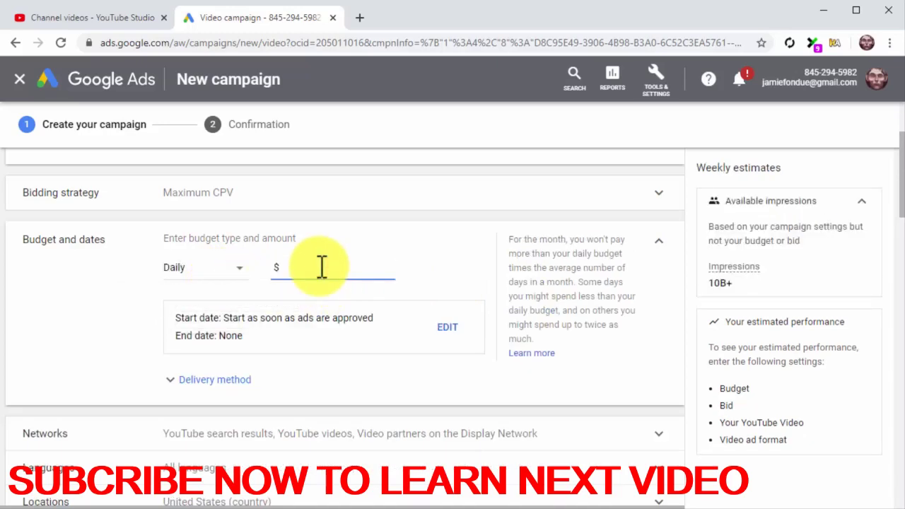
{"action": "type", "text": "5"}
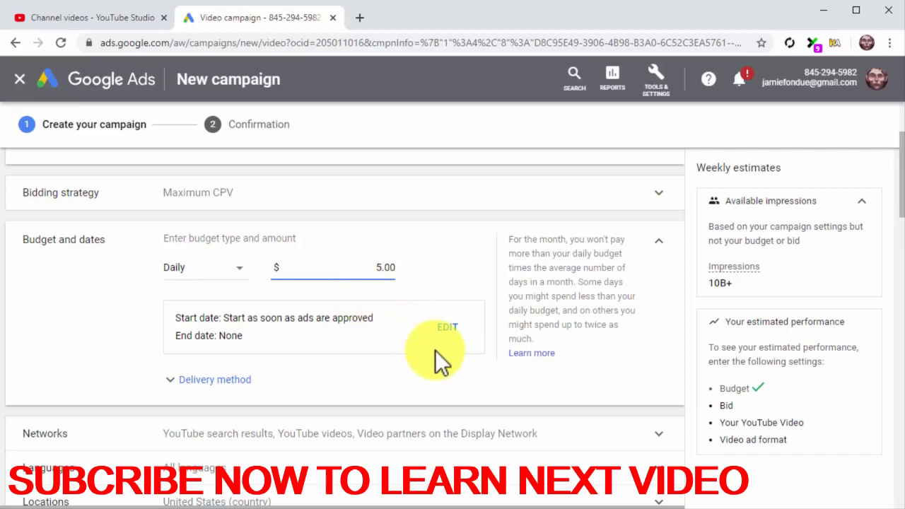
- Set the campaign's target language to English
{"action": "scroll", "coordinate": [434, 350], "scroll_direction": "down", "scroll_amount": 2}
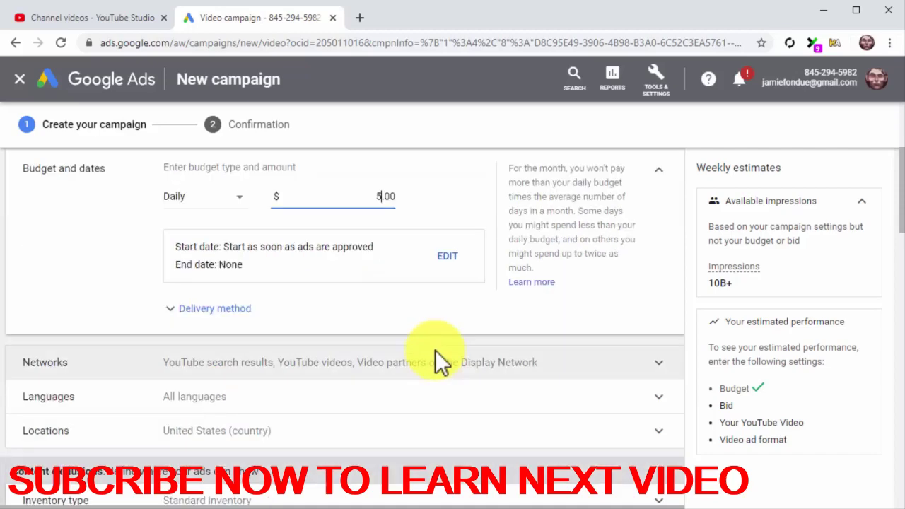
{"action": "left_click", "coordinate": [420, 332]}
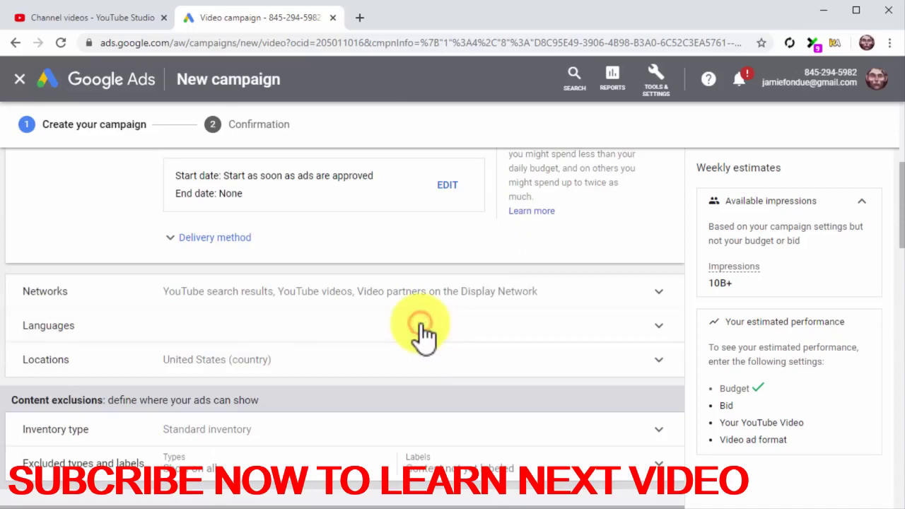
{"action": "scroll", "coordinate": [420, 332], "scroll_direction": "down", "scroll_amount": 1}
{"action": "left_click", "coordinate": [375, 328]}
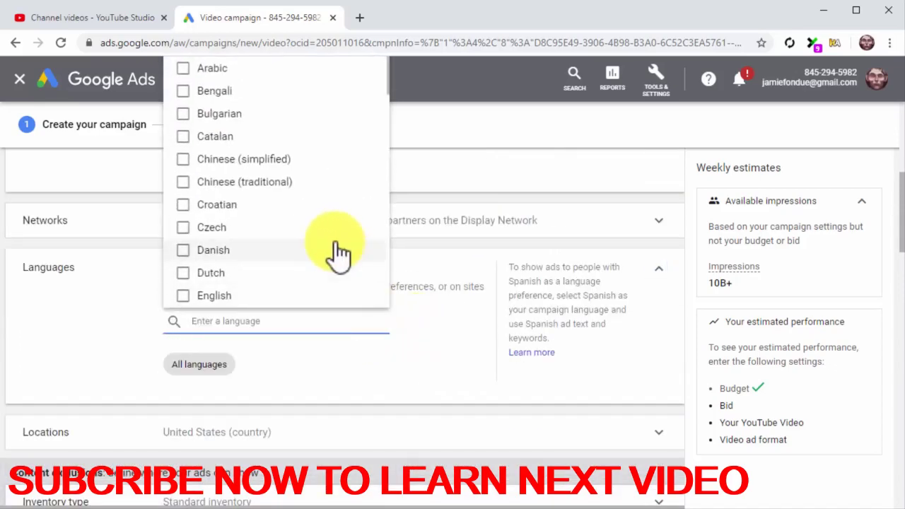
{"action": "scroll", "coordinate": [325, 250], "scroll_direction": "down", "scroll_amount": 1}
{"action": "left_click", "coordinate": [212, 227]}
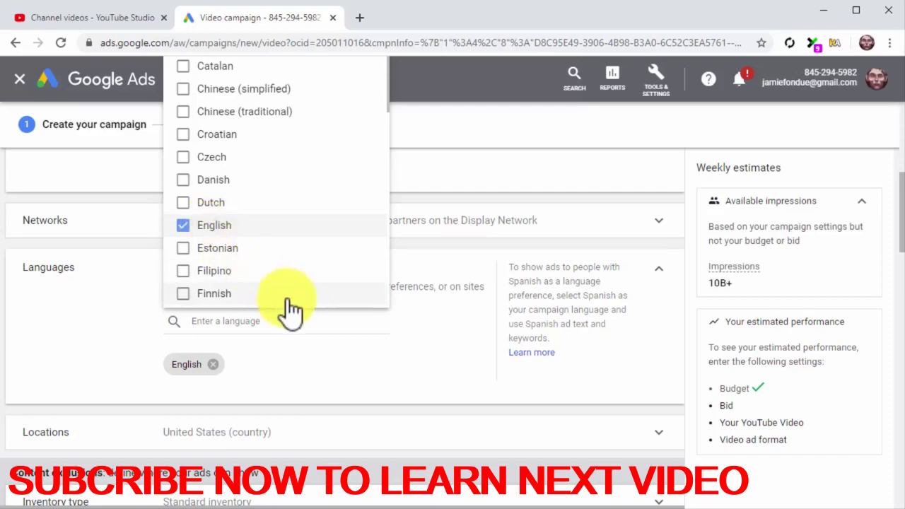
- Set the campaign's target locations to United States and Canada
{"action": "scroll", "coordinate": [398, 371], "scroll_direction": "down", "scroll_amount": 2}
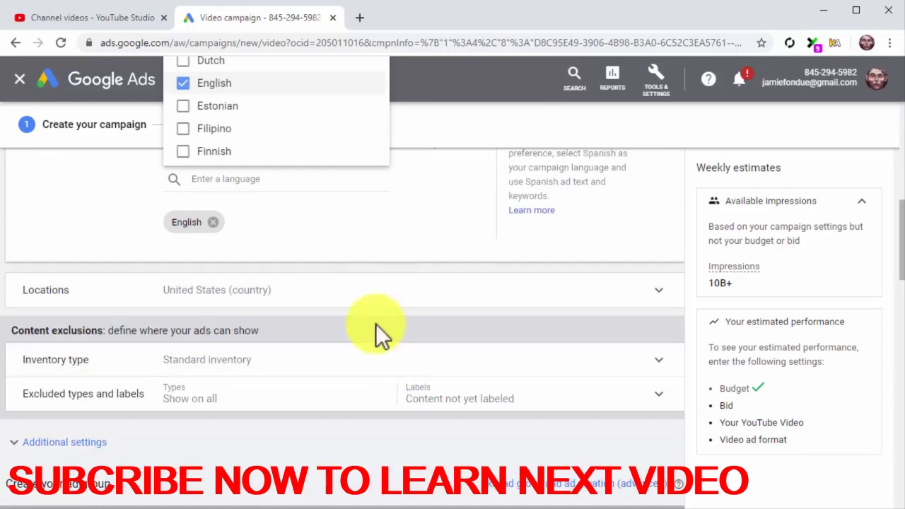
{"action": "left_click", "coordinate": [360, 295]}
{"action": "scroll", "coordinate": [363, 304], "scroll_direction": "down", "scroll_amount": 1}
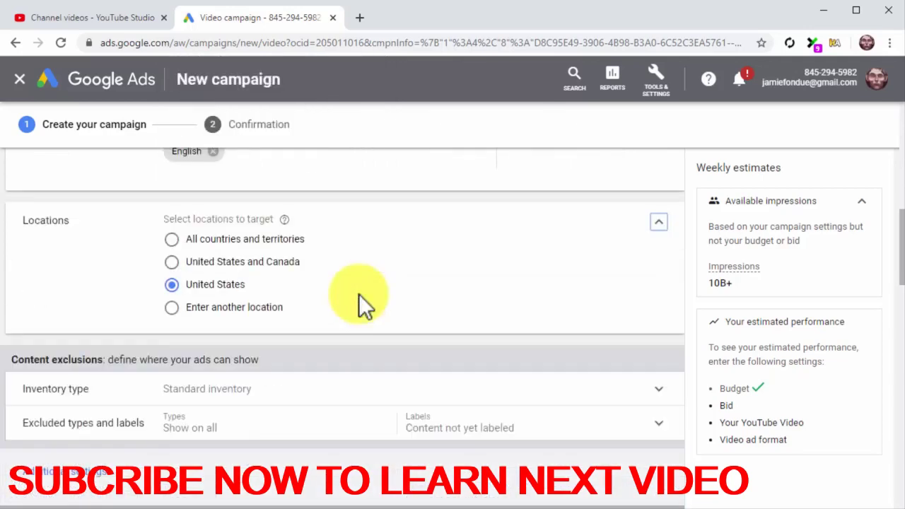
{"action": "left_click", "coordinate": [194, 263]}
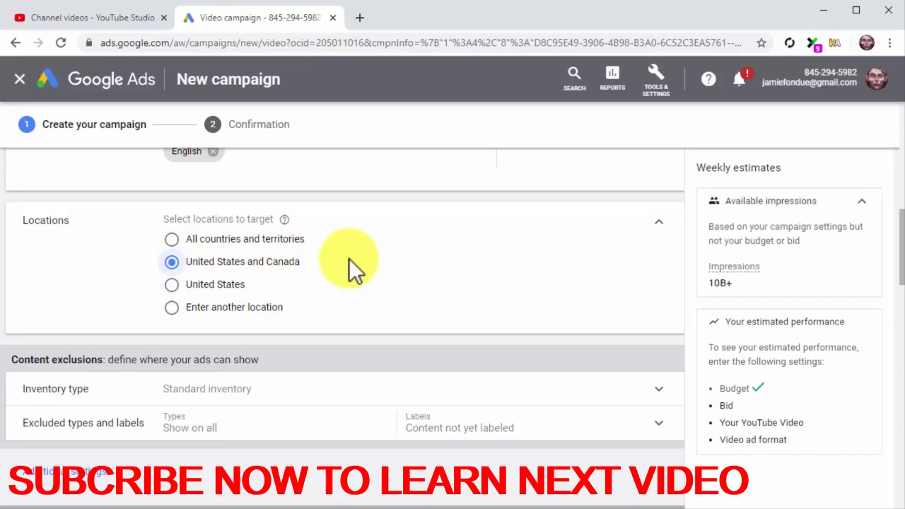
- Name the ad group "Custom YT Ad Group"
{"action": "scroll", "coordinate": [349, 259], "scroll_direction": "down", "scroll_amount": 4}
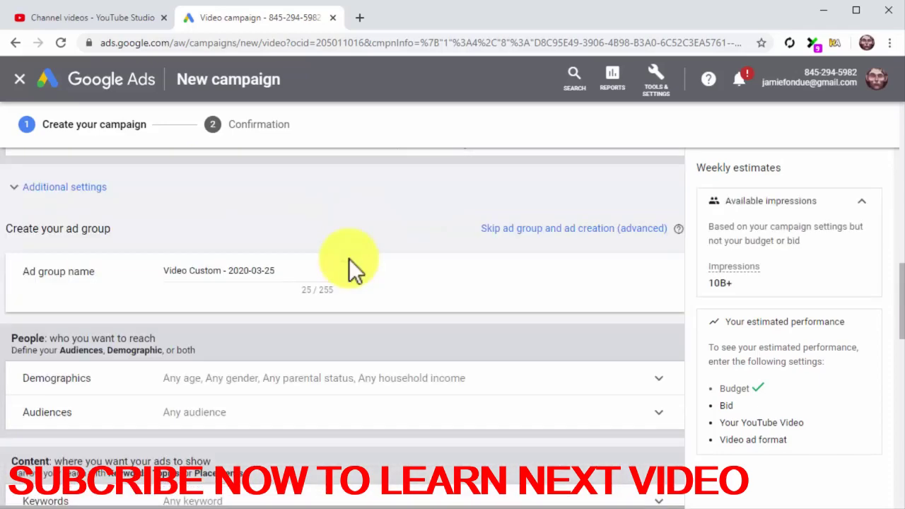
{"action": "scroll", "coordinate": [348, 258], "scroll_direction": "down", "scroll_amount": 1}
{"action": "left_click", "coordinate": [300, 211]}
{"action": "key", "text": "ctrl+a"}
{"action": "type", "text": "Custom YT Ad Group"}
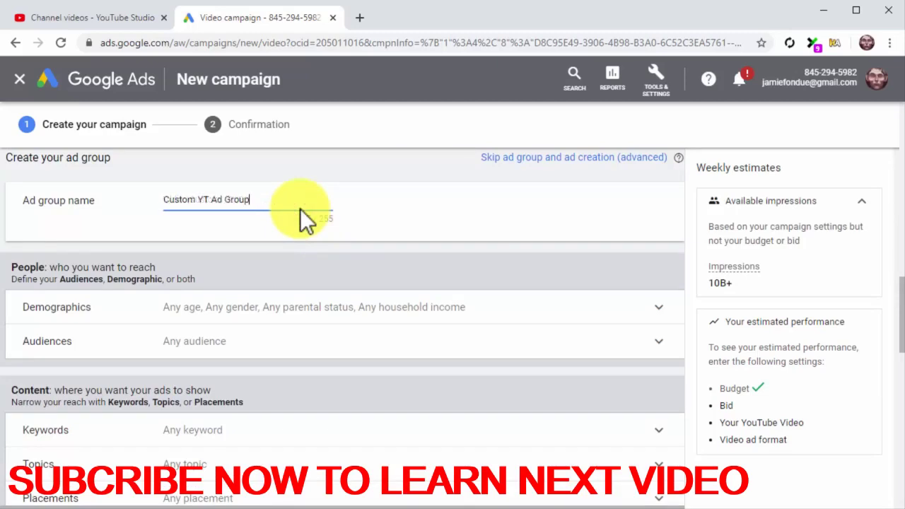
- Limit the demographics to ages 25–64 and the top 40% of household income, excluding the Unknown option in every category
{"action": "scroll", "coordinate": [300, 209], "scroll_direction": "down", "scroll_amount": 1}
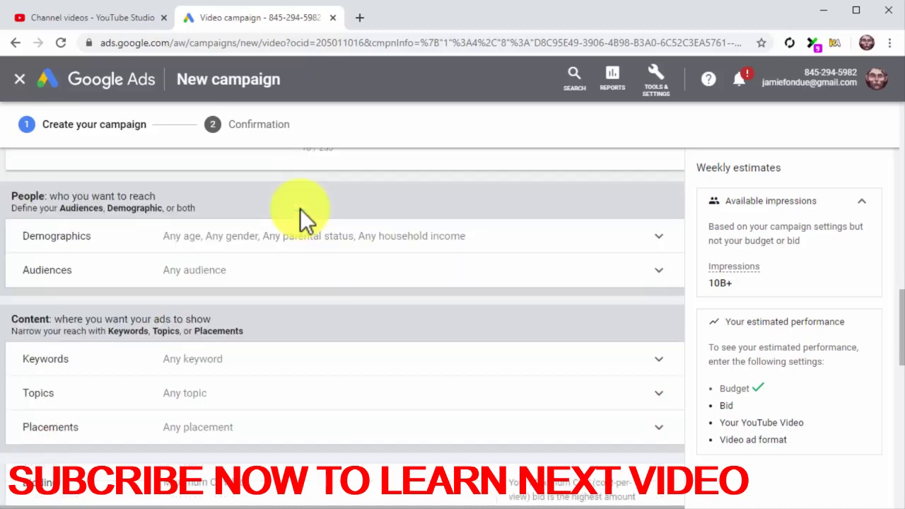
{"action": "left_click", "coordinate": [320, 244]}
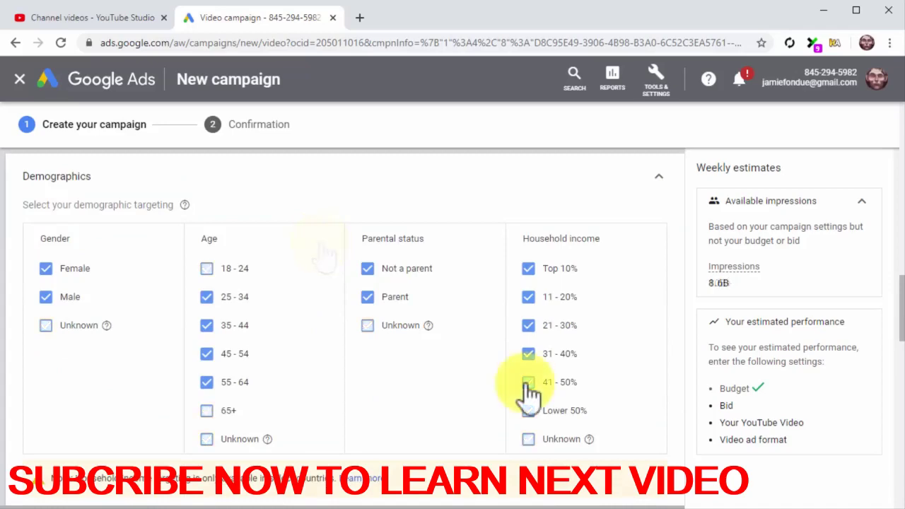
- Search the audiences for "healthy" and target the Food, Foodies and Cooking Enthusiasts audiences
{"action": "scroll", "coordinate": [527, 391], "scroll_direction": "down", "scroll_amount": 3}
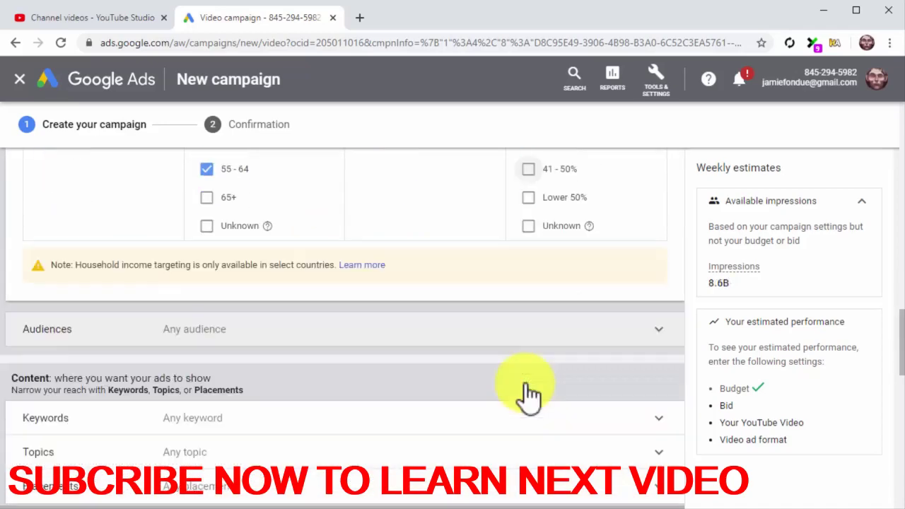
{"action": "left_click", "coordinate": [510, 333]}
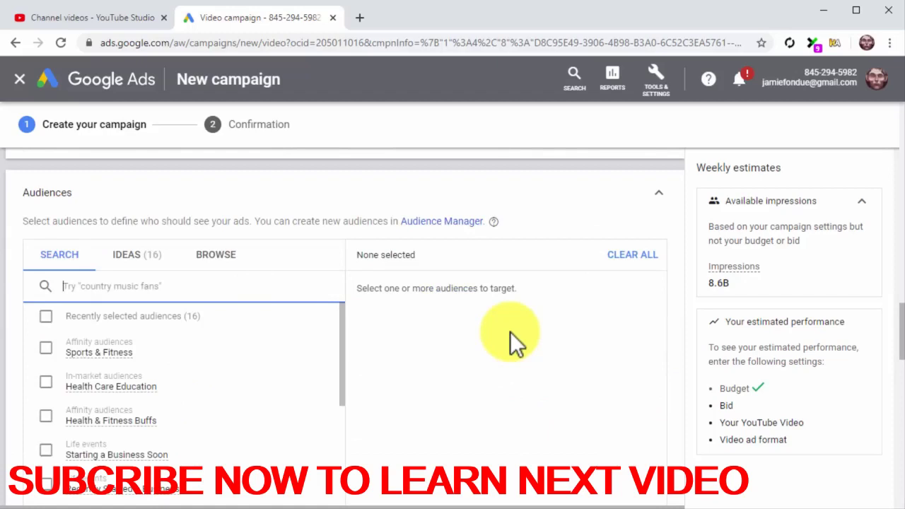
{"action": "type", "text": "heal"}
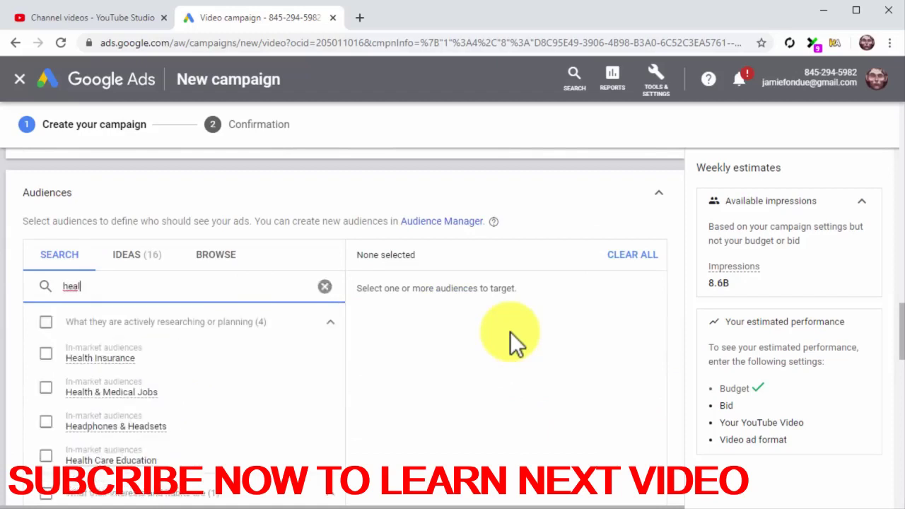
{"action": "type", "text": "thy"}
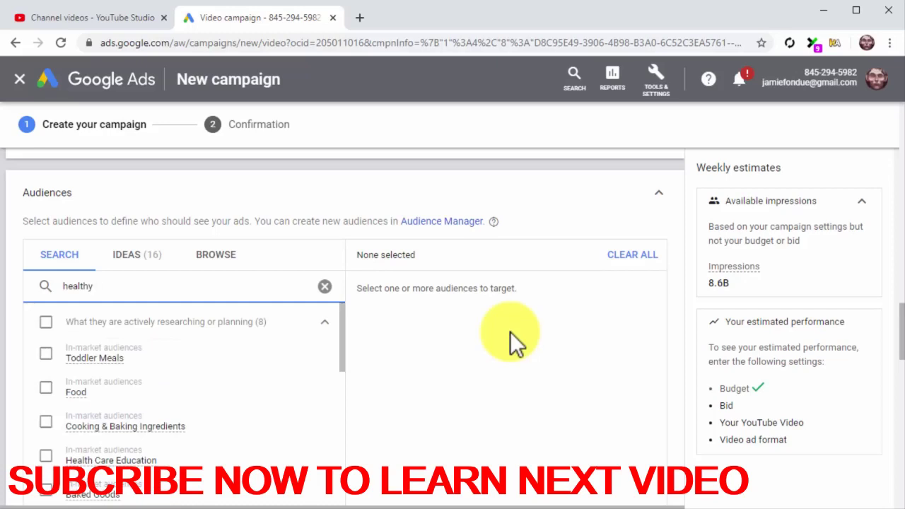
{"action": "left_click", "coordinate": [42, 388]}
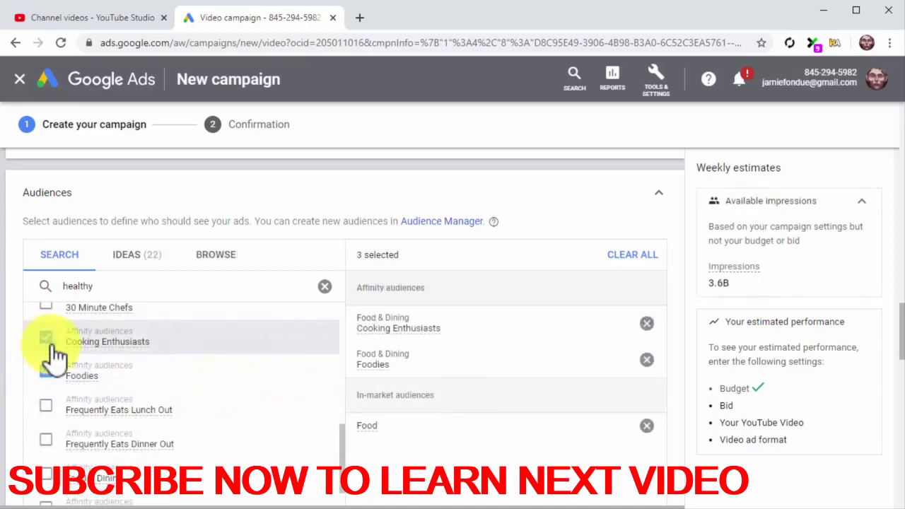
- Add the targeting keywords "healthy eating", "healthy foods" and "healthy living tips", one per line
{"action": "scroll", "coordinate": [428, 438], "scroll_direction": "down", "scroll_amount": 1}
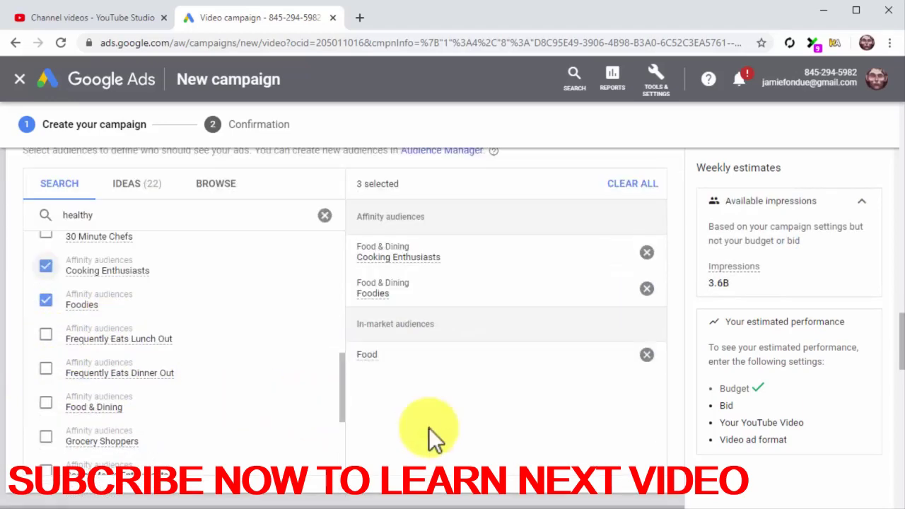
{"action": "scroll", "coordinate": [429, 428], "scroll_direction": "down", "scroll_amount": 3}
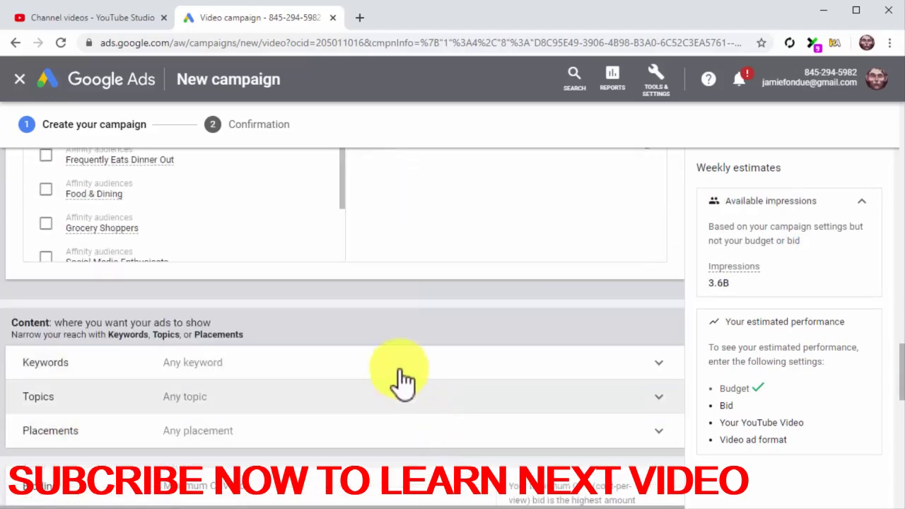
{"action": "left_click", "coordinate": [399, 366]}
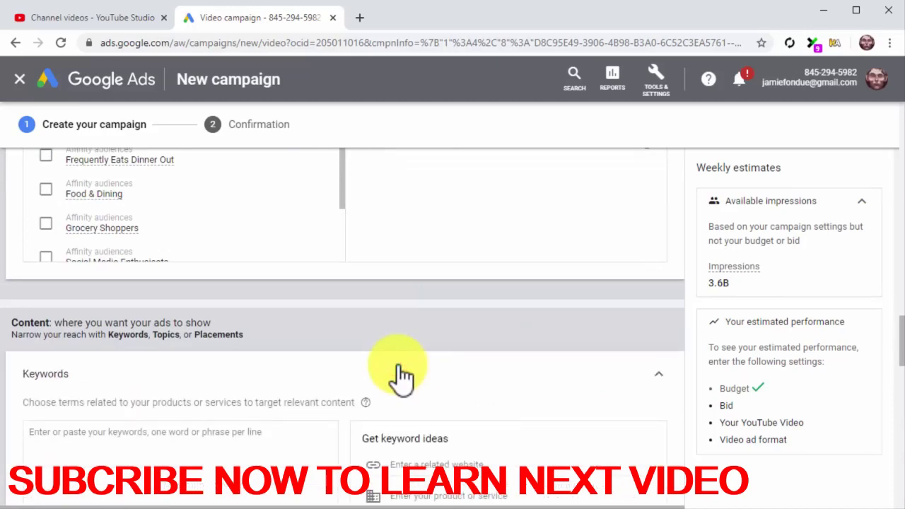
{"action": "scroll", "coordinate": [400, 369], "scroll_direction": "down", "scroll_amount": 2}
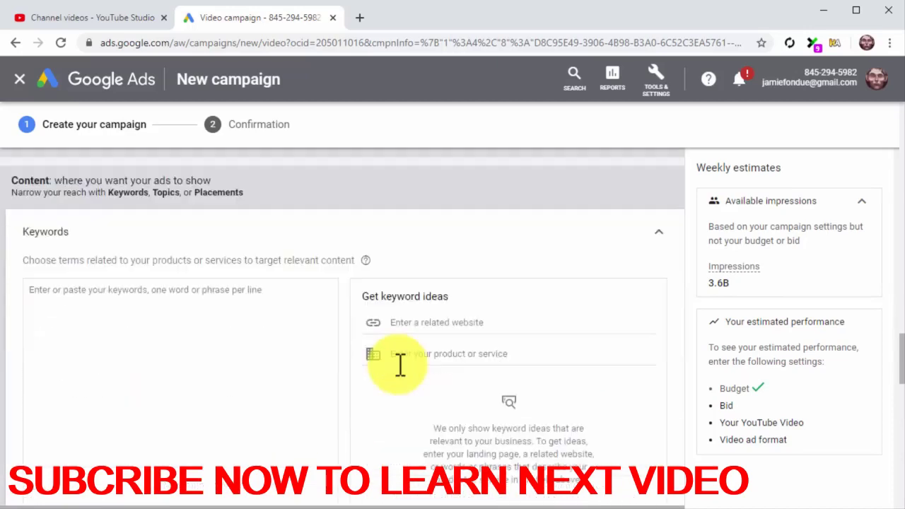
{"action": "left_click", "coordinate": [299, 312]}
{"action": "type", "text": "healthy eating healthy foods healthy living tips"}
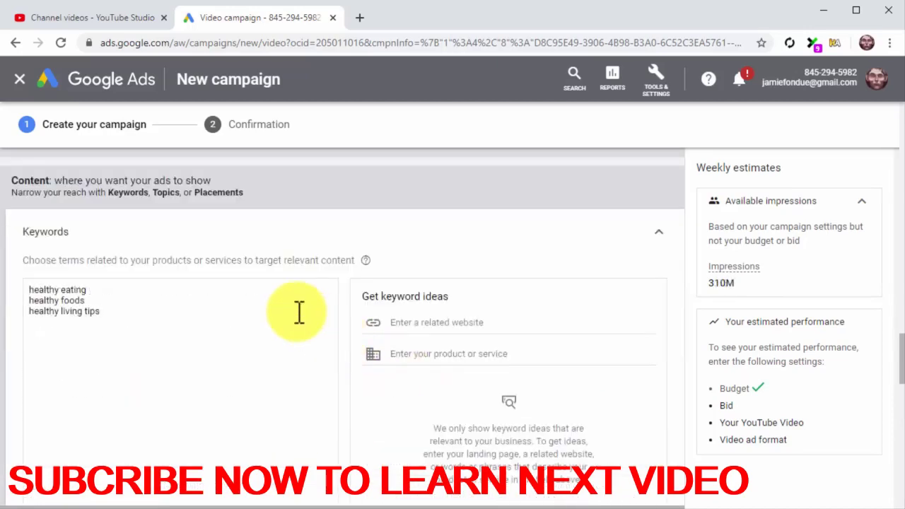
- Restrict the ad group's topics to Health and Food & Drink
{"action": "scroll", "coordinate": [363, 388], "scroll_direction": "down", "scroll_amount": 3}
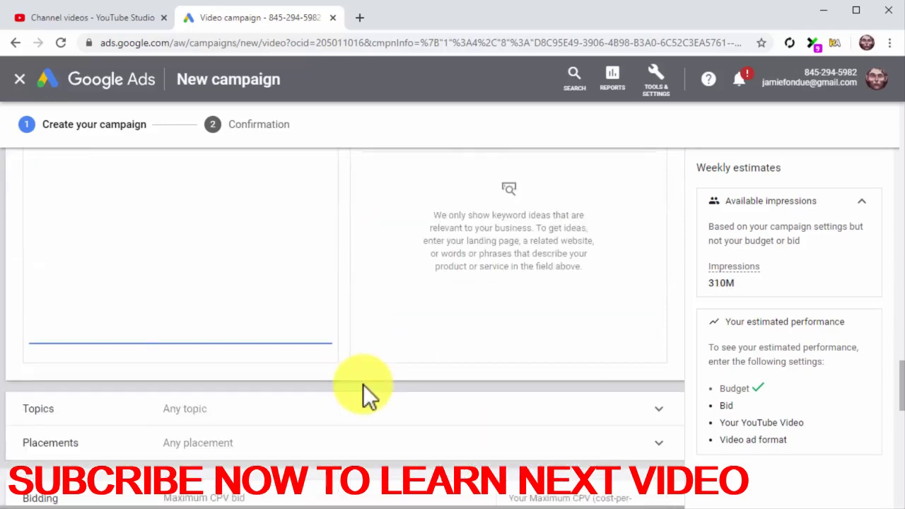
{"action": "scroll", "coordinate": [359, 371], "scroll_direction": "down", "scroll_amount": 2}
{"action": "left_click", "coordinate": [332, 274]}
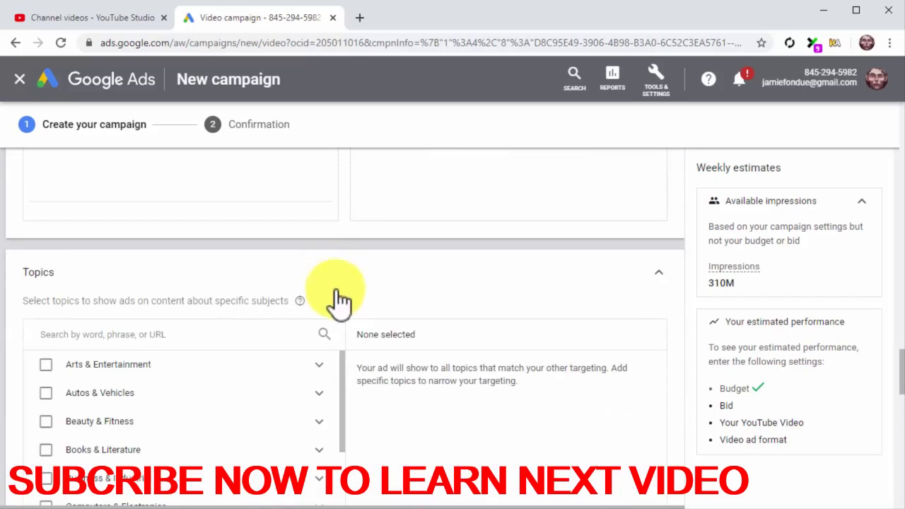
{"action": "scroll", "coordinate": [409, 436], "scroll_direction": "down", "scroll_amount": 1}
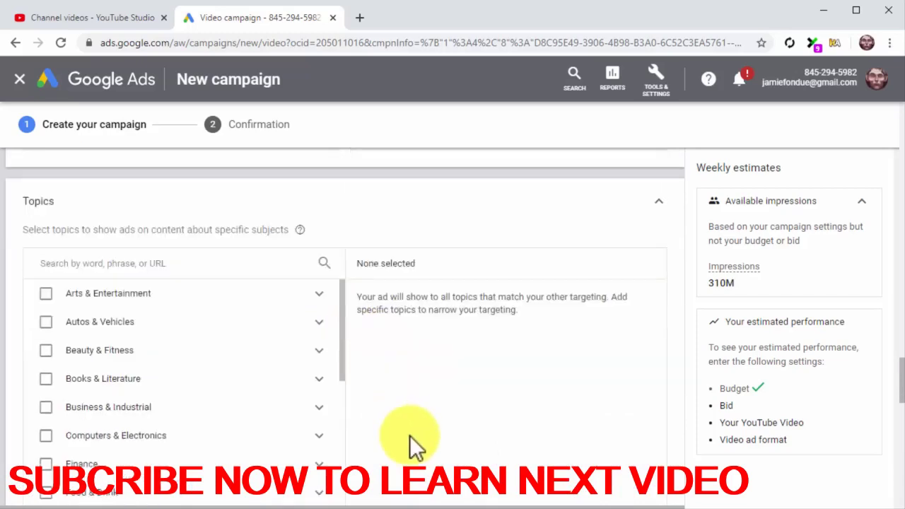
{"action": "scroll", "coordinate": [399, 424], "scroll_direction": "down", "scroll_amount": 1}
{"action": "scroll", "coordinate": [300, 329], "scroll_direction": "down", "scroll_amount": 2}
{"action": "left_click", "coordinate": [300, 337]}
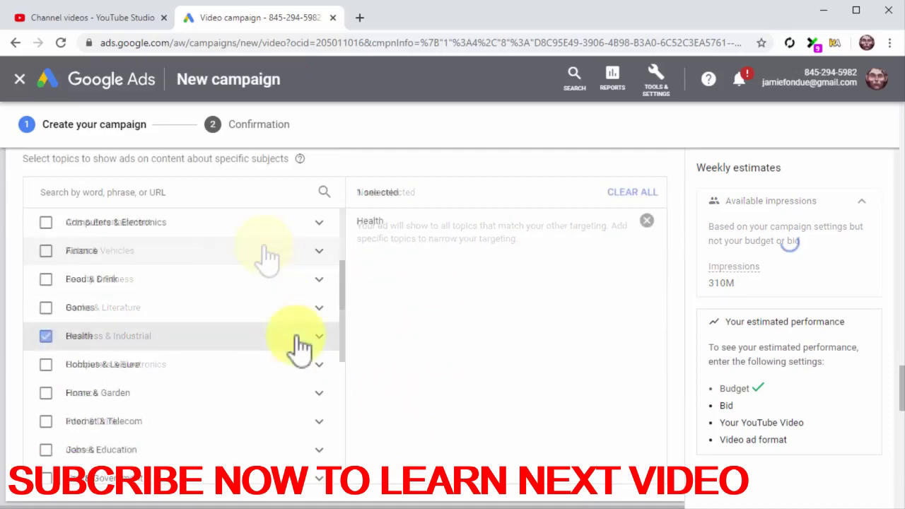
{"action": "left_click", "coordinate": [47, 280]}
- Look up YouTube channel placements matching "healthy eating", clear the search without selecting any, and collapse the placement settings
{"action": "scroll", "coordinate": [455, 354], "scroll_direction": "down", "scroll_amount": 4}
{"action": "left_click", "coordinate": [422, 258]}
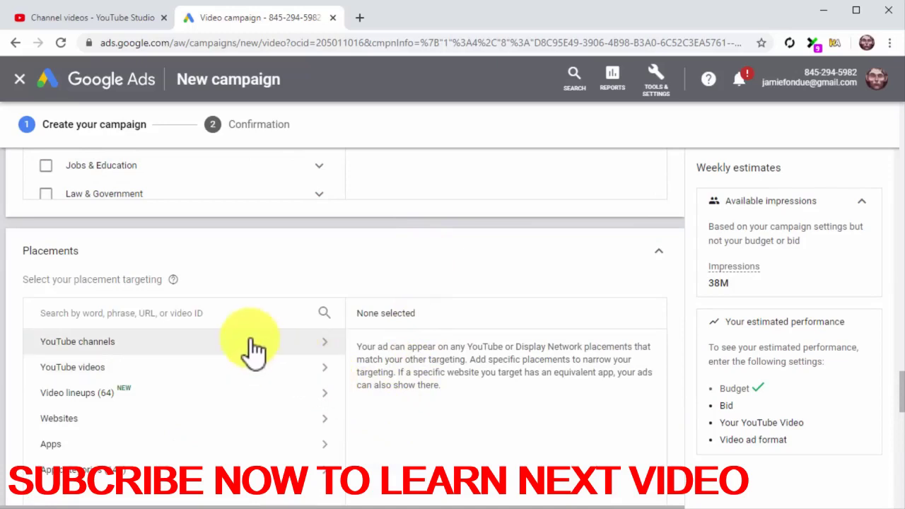
{"action": "left_click", "coordinate": [218, 316]}
{"action": "type", "text": "he"}
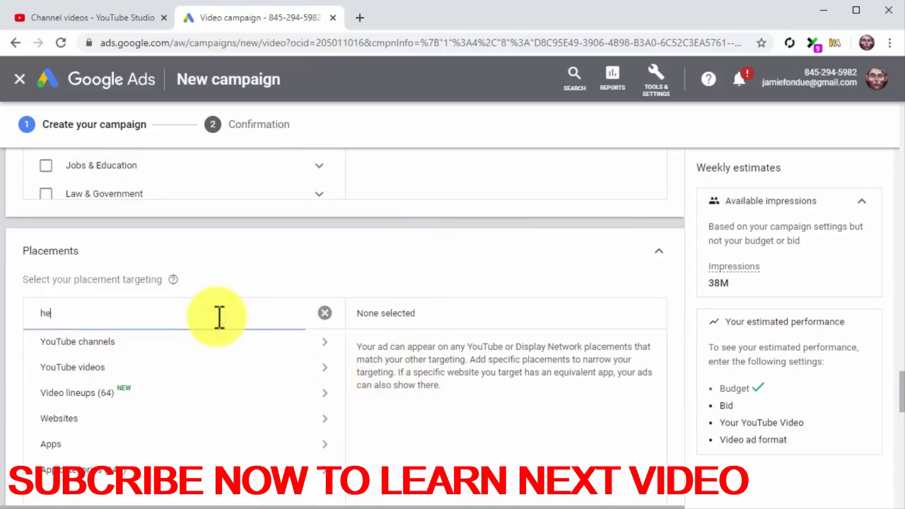
{"action": "type", "text": "althy eating"}
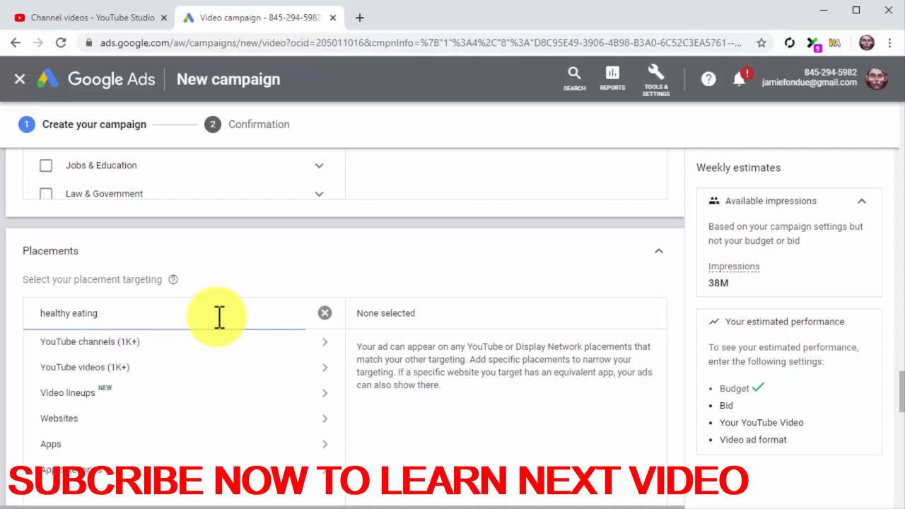
{"action": "left_click", "coordinate": [236, 351]}
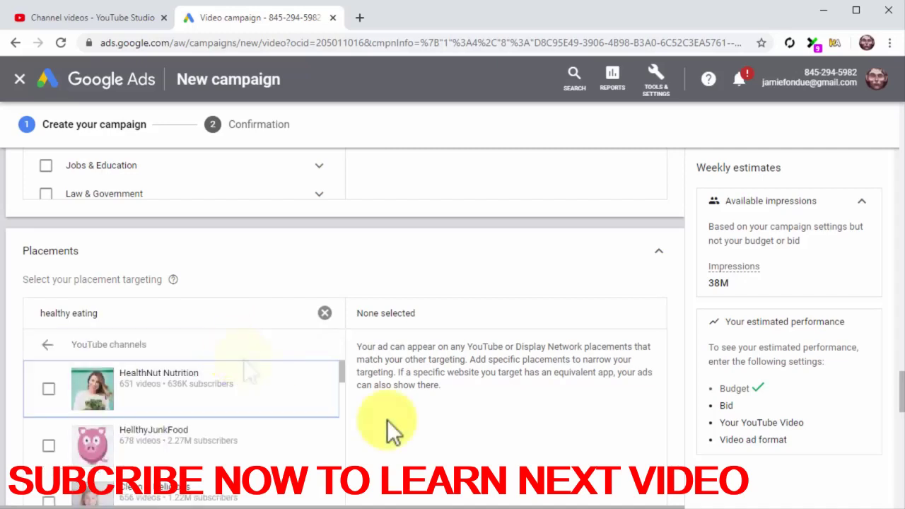
{"action": "scroll", "coordinate": [387, 419], "scroll_direction": "down", "scroll_amount": 1}
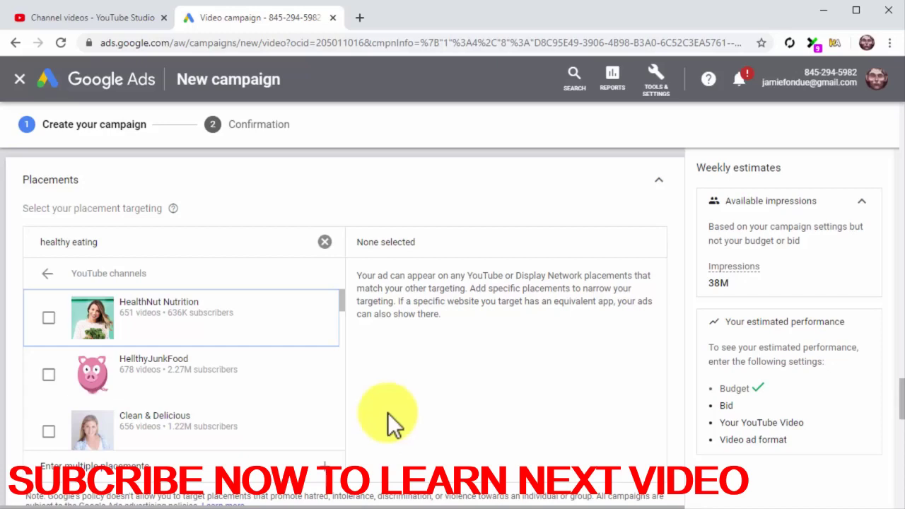
{"action": "left_click", "coordinate": [324, 242]}
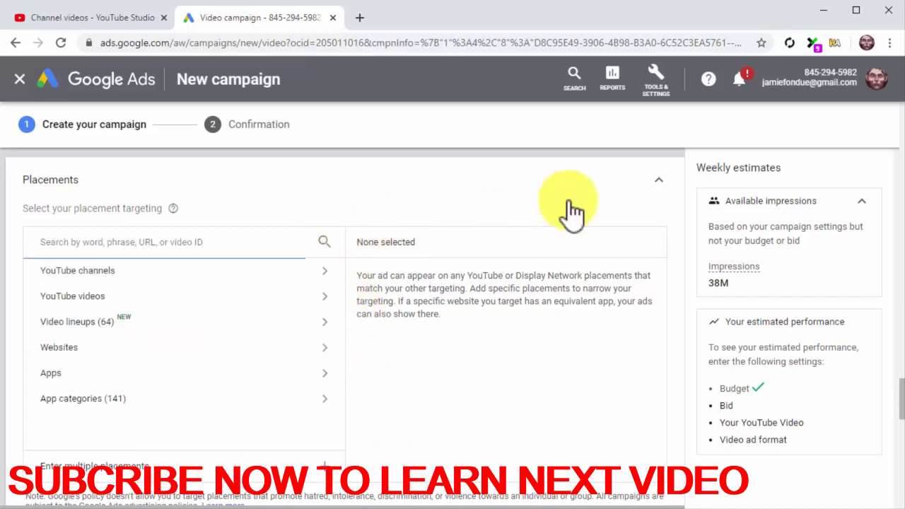
{"action": "left_click", "coordinate": [639, 188]}
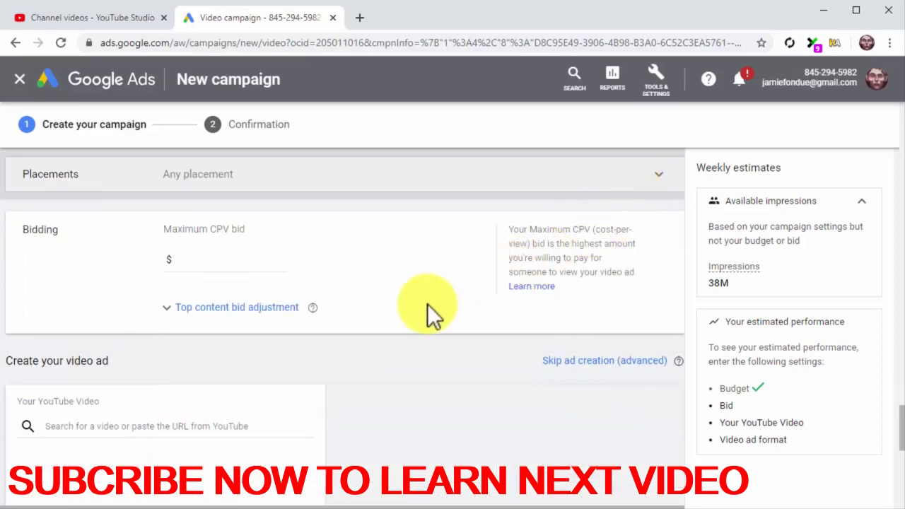
- Set the maximum CPV bid to $0.50
{"action": "left_click", "coordinate": [283, 266]}
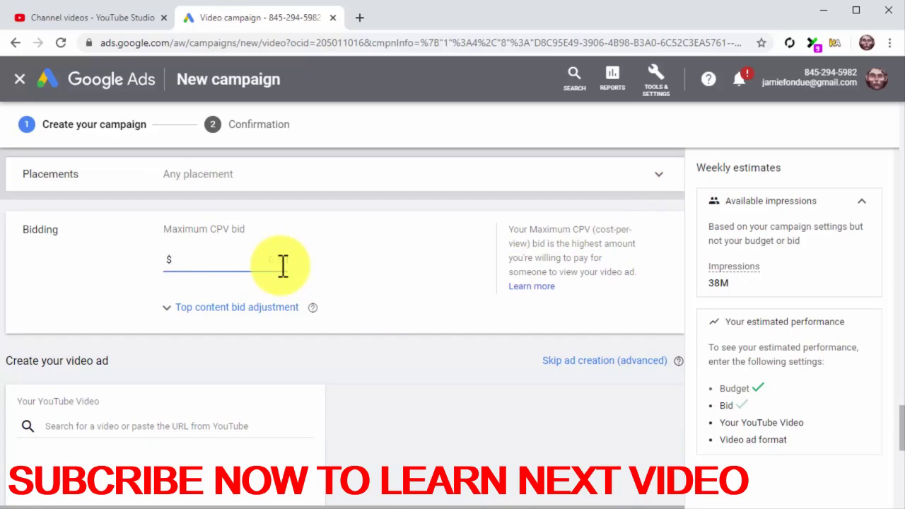
{"action": "type", "text": "0.50"}
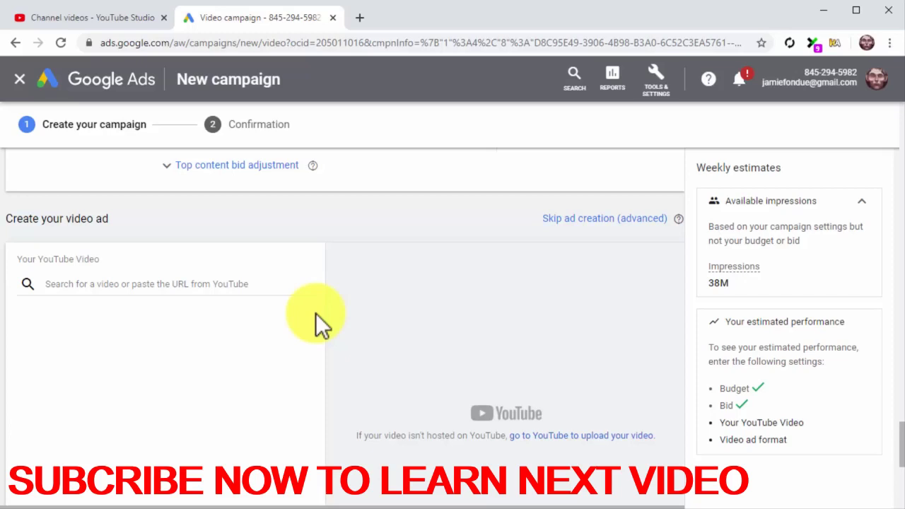
{"action": "left_click", "coordinate": [273, 283]}
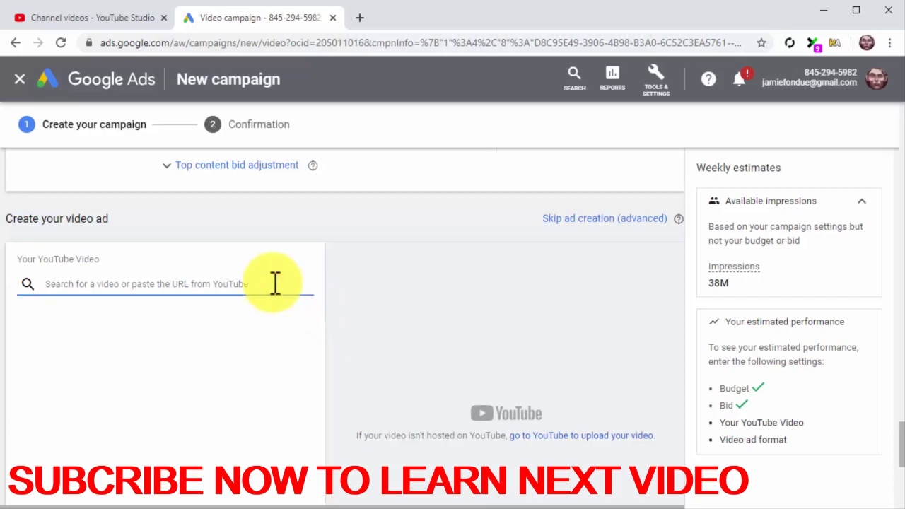
{"action": "type", "text": "https://youtu.be/VljfqRu8LPI"}
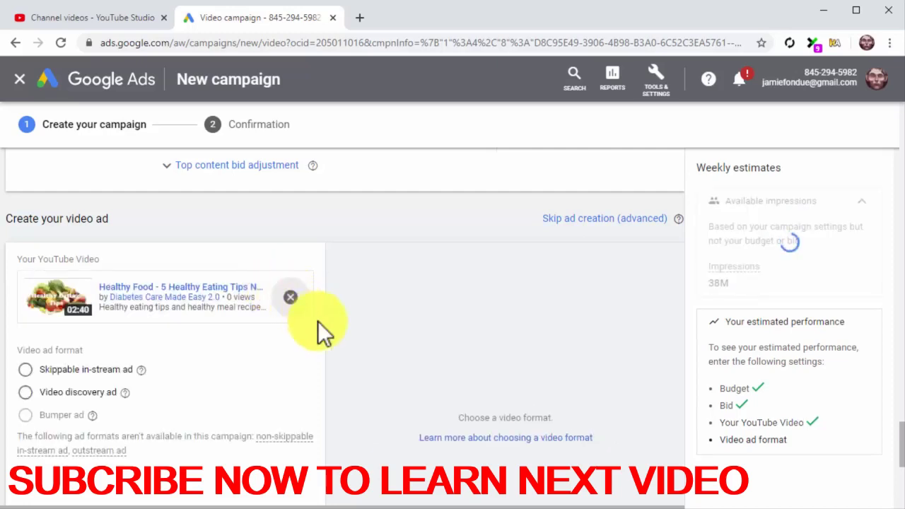
{"action": "left_click", "coordinate": [62, 375]}
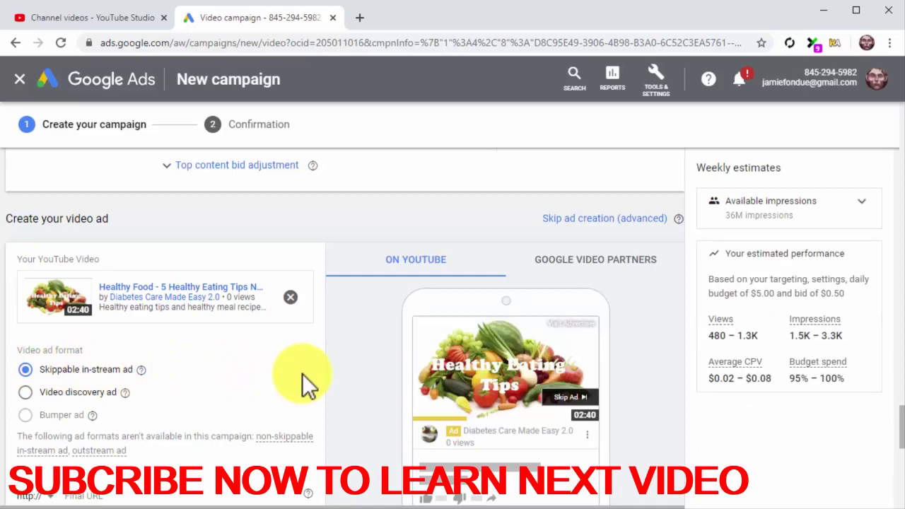
- Set both the ad's final URL and display URL to diabetescaremadeeasy.com/shop/crazy-healthy-foods
{"action": "scroll", "coordinate": [301, 373], "scroll_direction": "down", "scroll_amount": 2}
{"action": "left_click", "coordinate": [232, 346]}
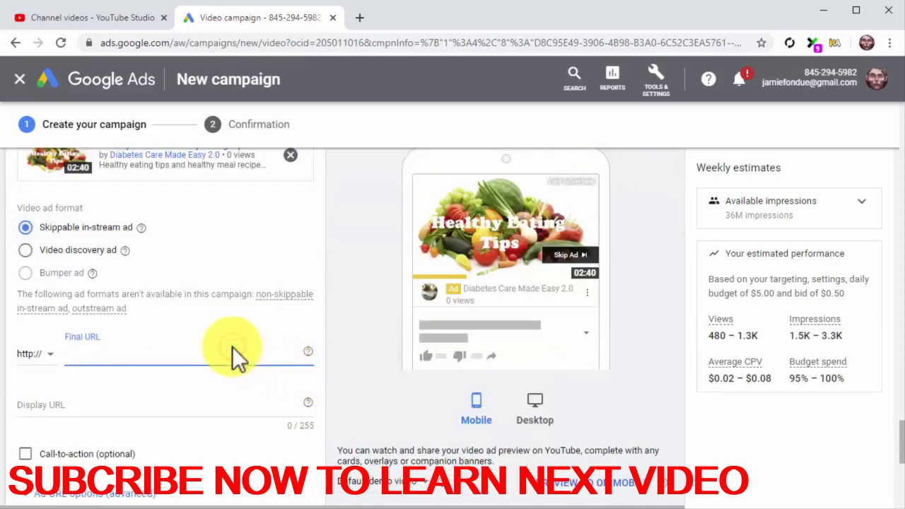
{"action": "type", "text": "diabetescaremadeeasy.com/shop/crazy-healthy-foods"}
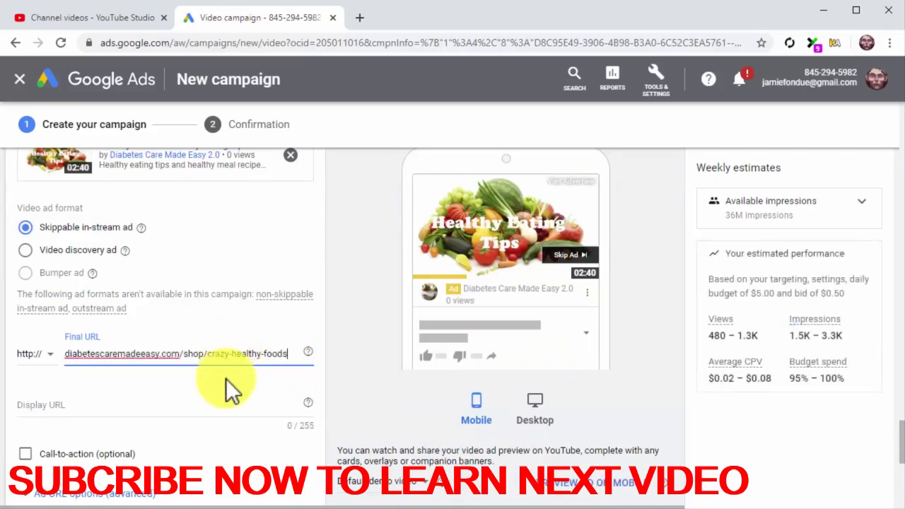
{"action": "left_click", "coordinate": [216, 403]}
{"action": "type", "text": "diabetescaremadeeasy.com/shop/crazy-healthy-foods"}
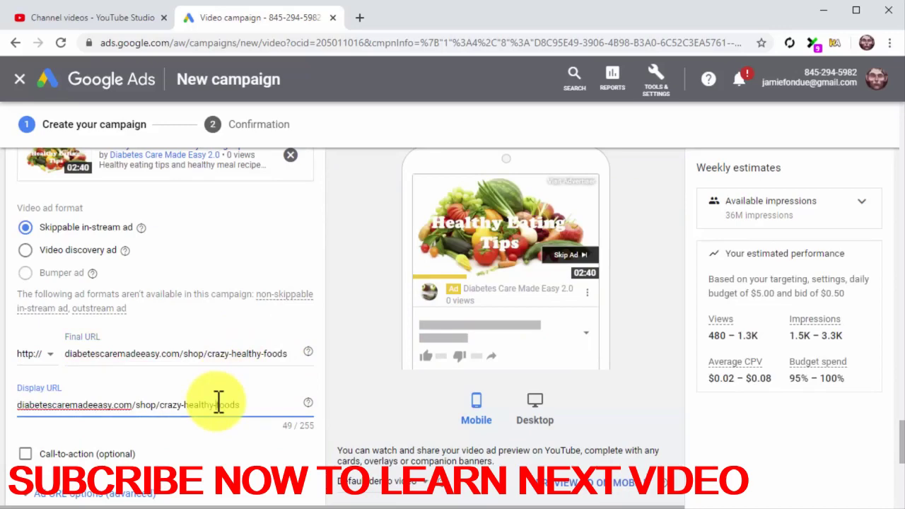
- Name the ad "Custom YT Ad" and create the campaign
{"action": "scroll", "coordinate": [218, 401], "scroll_direction": "down", "scroll_amount": 4}
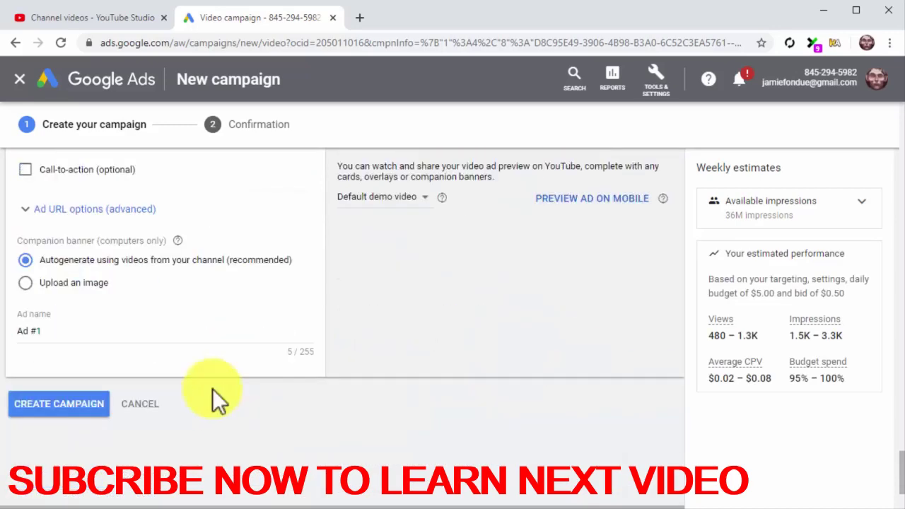
{"action": "left_click", "coordinate": [196, 342]}
{"action": "key", "text": "ctrl+a"}
{"action": "type", "text": "Custom YT Ad"}
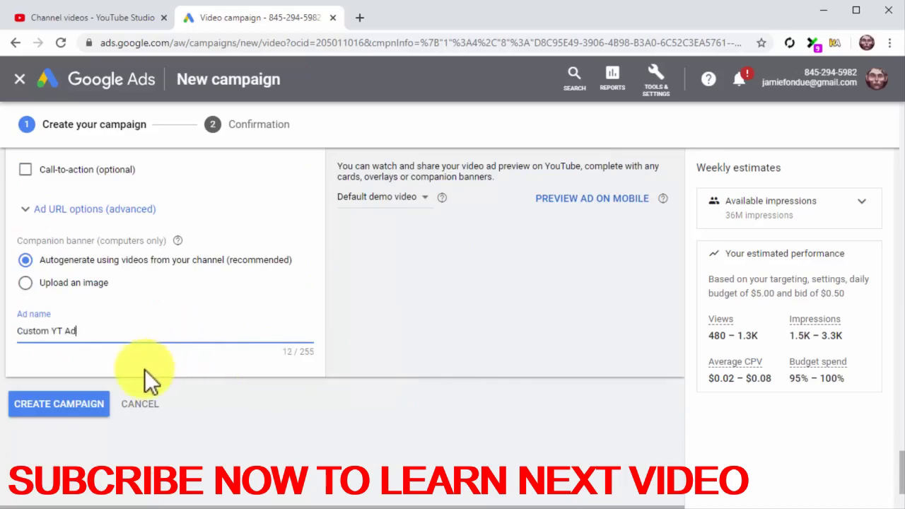
{"action": "left_click", "coordinate": [74, 402]}
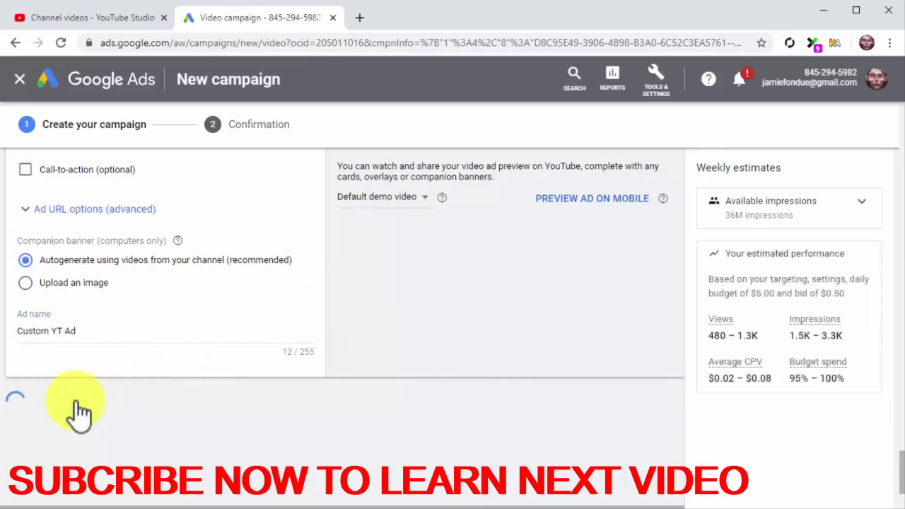